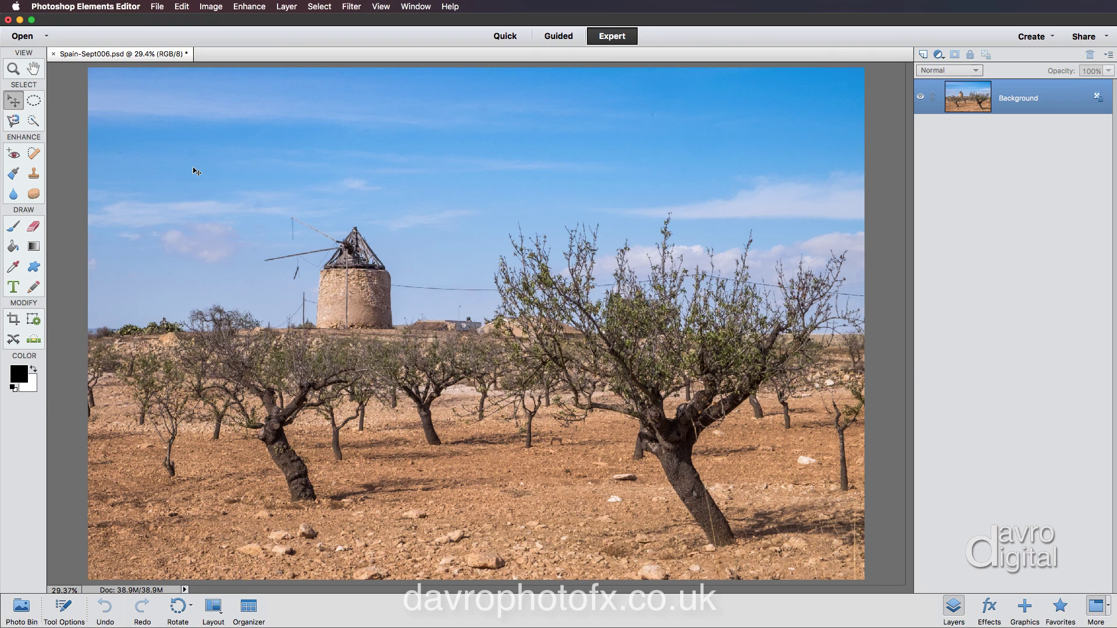
- Zoom to 100% and pan until the windmill top and surrounding sky fill the view
key("super+1")
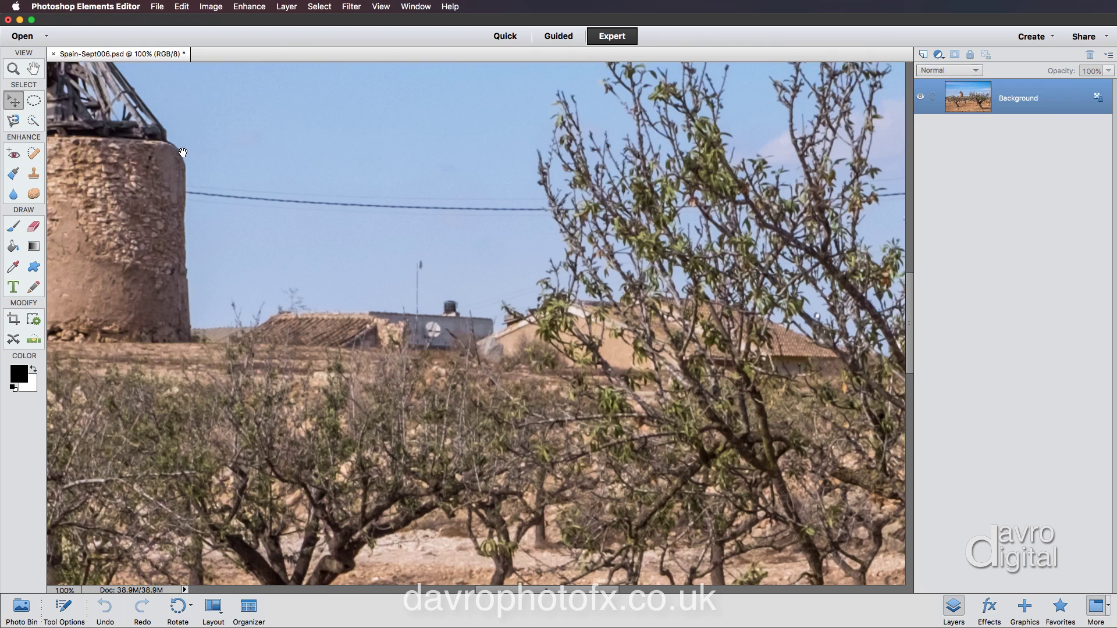
left_click_drag(183, 152, 678, 473)
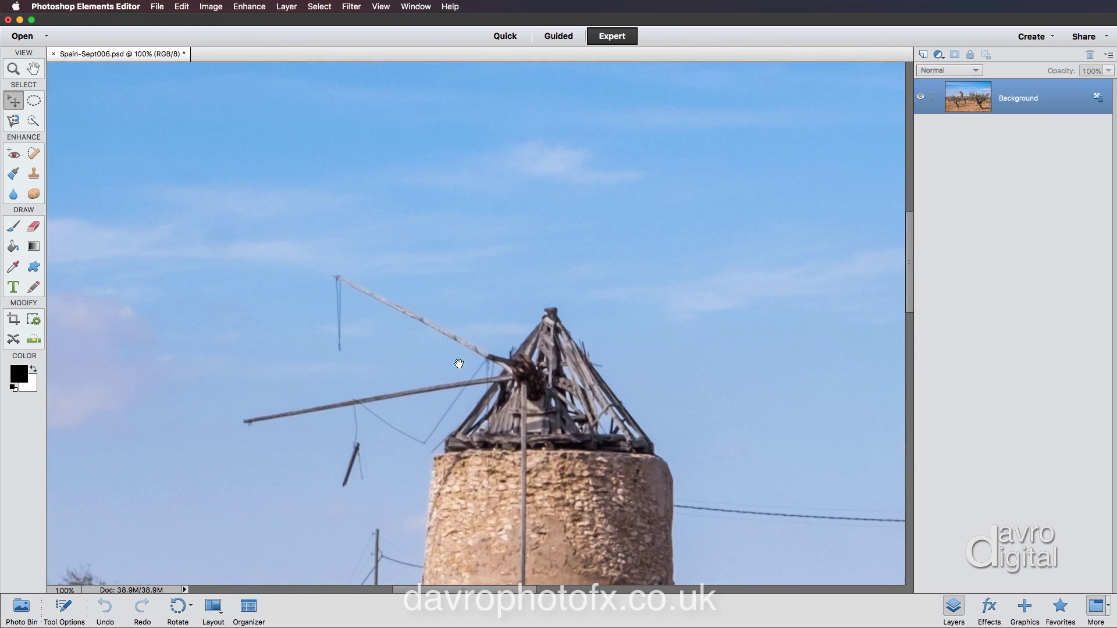
left_click_drag(299, 264, 452, 466)
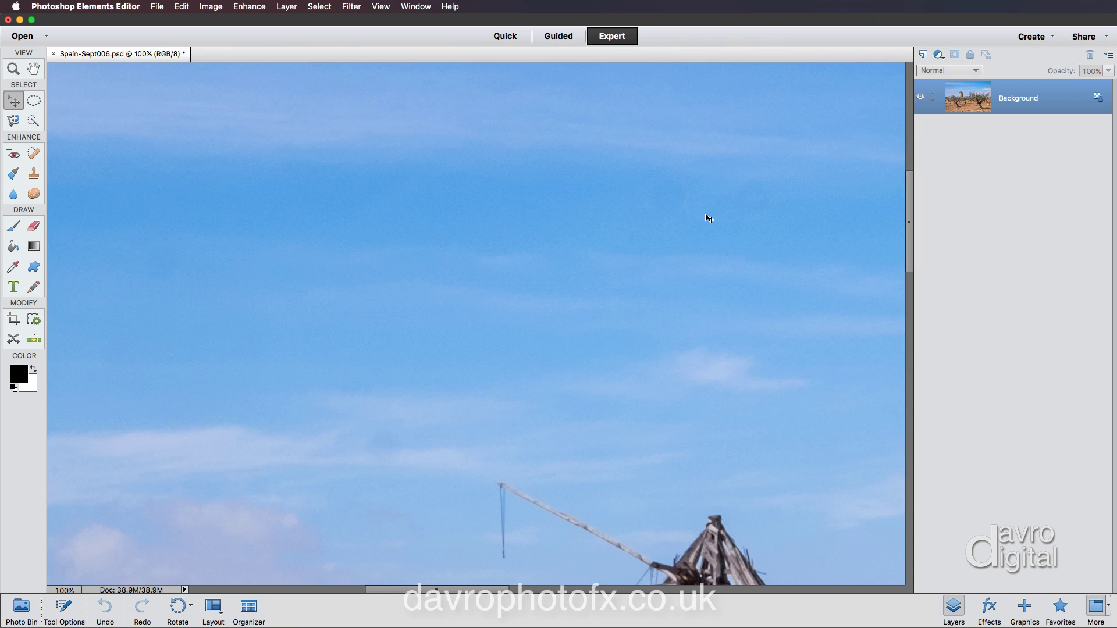
- Add a Levels adjustment layer with the midtone slider moved to 0.42
left_click(939, 55)
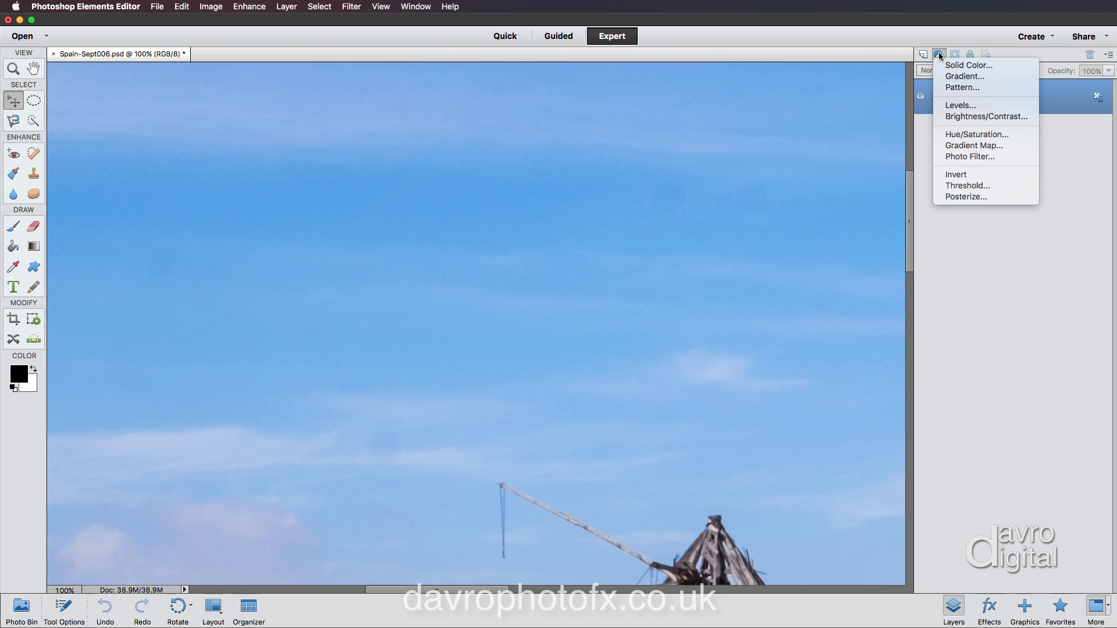
left_click(954, 107)
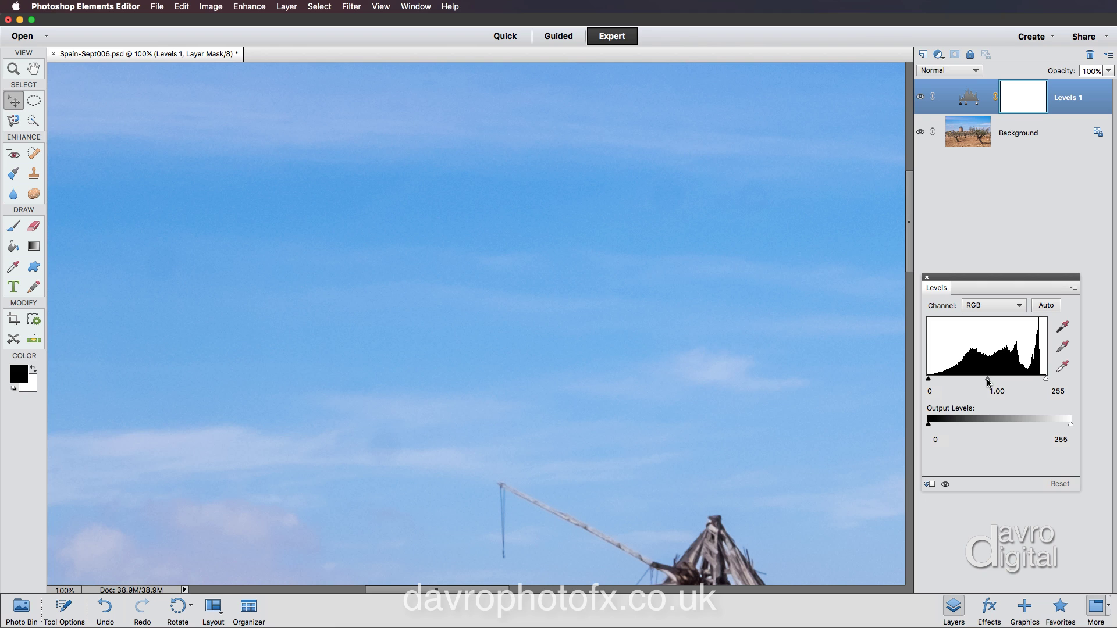
left_click_drag(987, 382, 1014, 377)
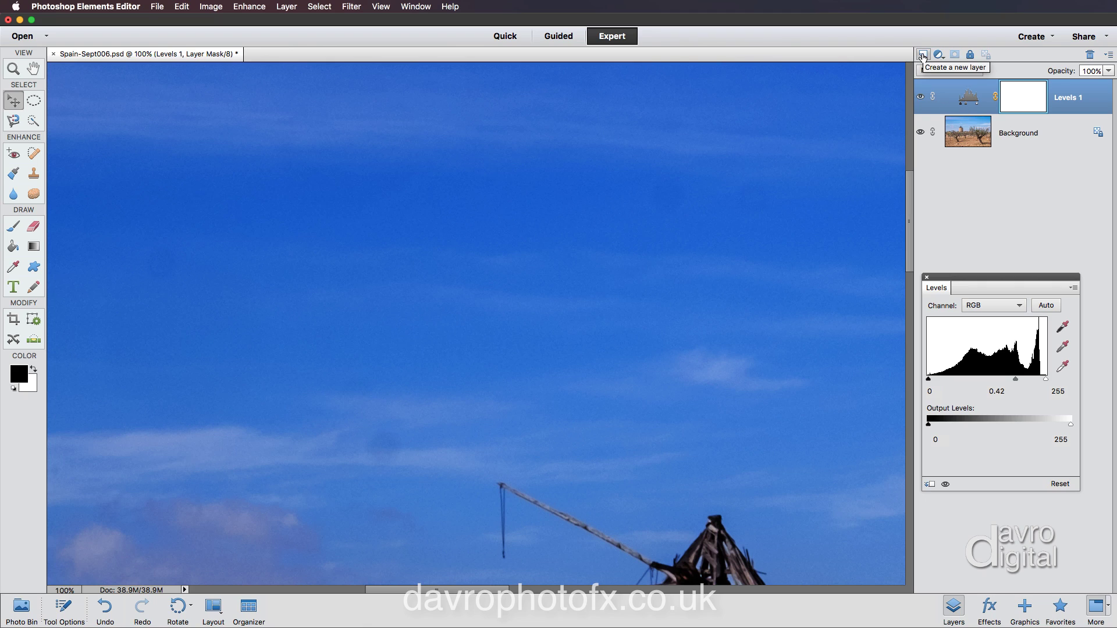
- Create a new empty layer above Background and rename it Clean
left_click(923, 56)
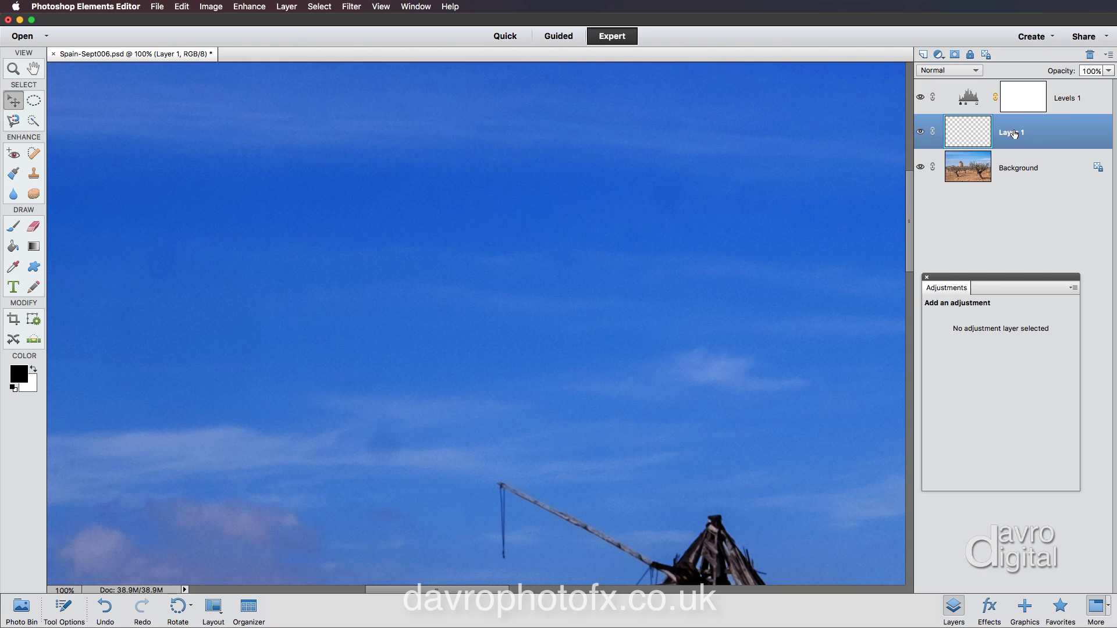
double_click(1014, 133)
type("Clean")
key("Return")
- Set the Spot Healing Brush to Sample All Layers and heal the dark sky spot
left_click(33, 154)
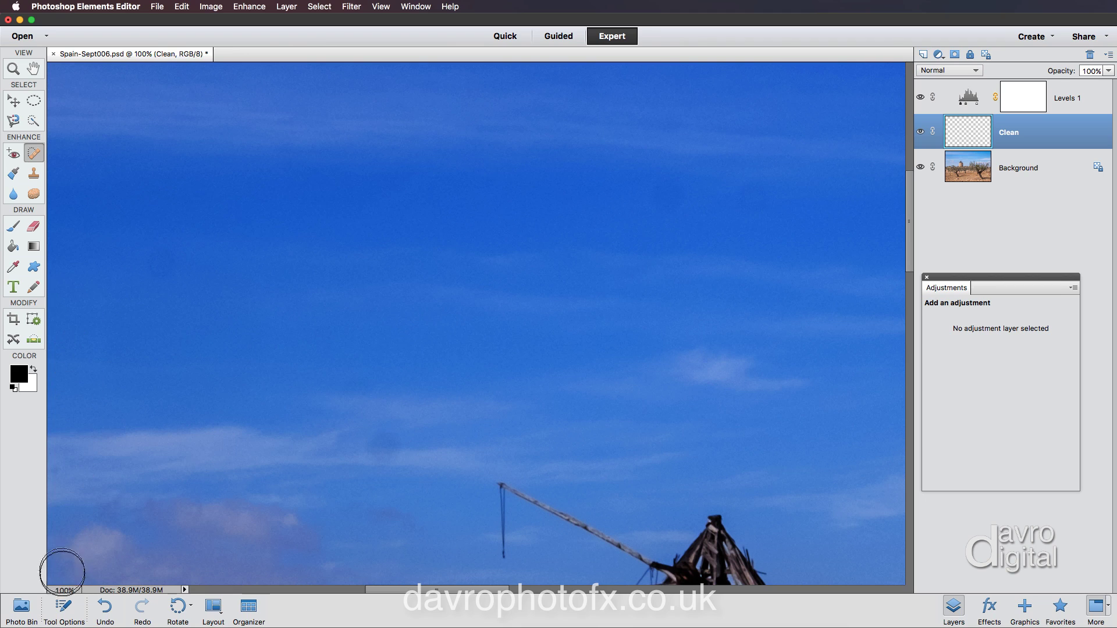
left_click(64, 608)
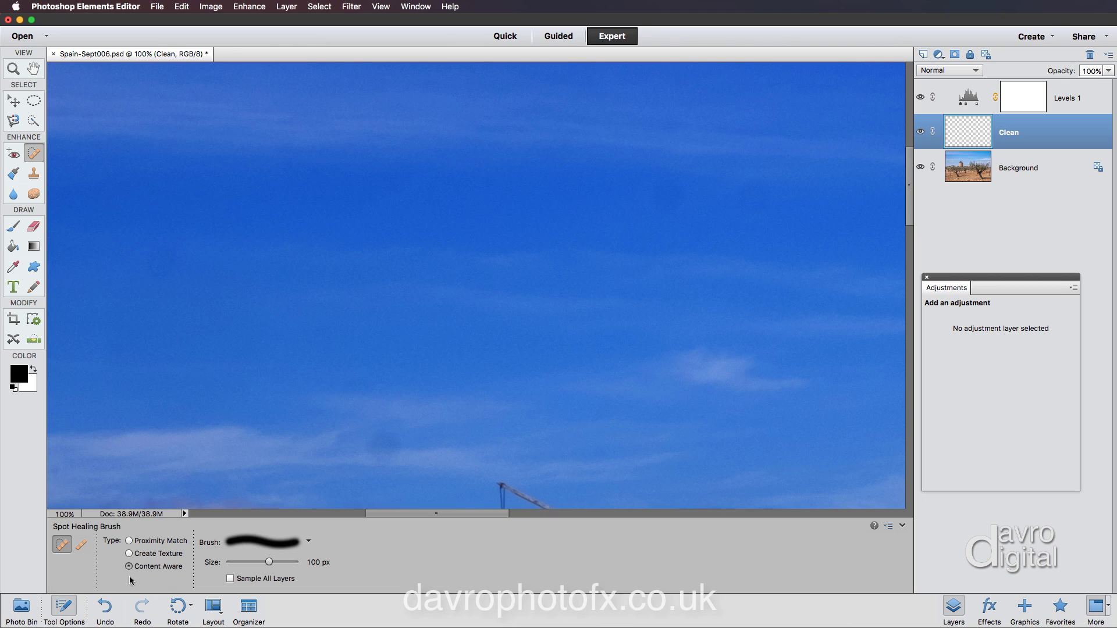
left_click(230, 579)
left_click(383, 446)
left_click(384, 447)
- Erase the healed patch from Clean, then give Spot Healing the 19 px tip sized to 81 px
left_click(33, 228)
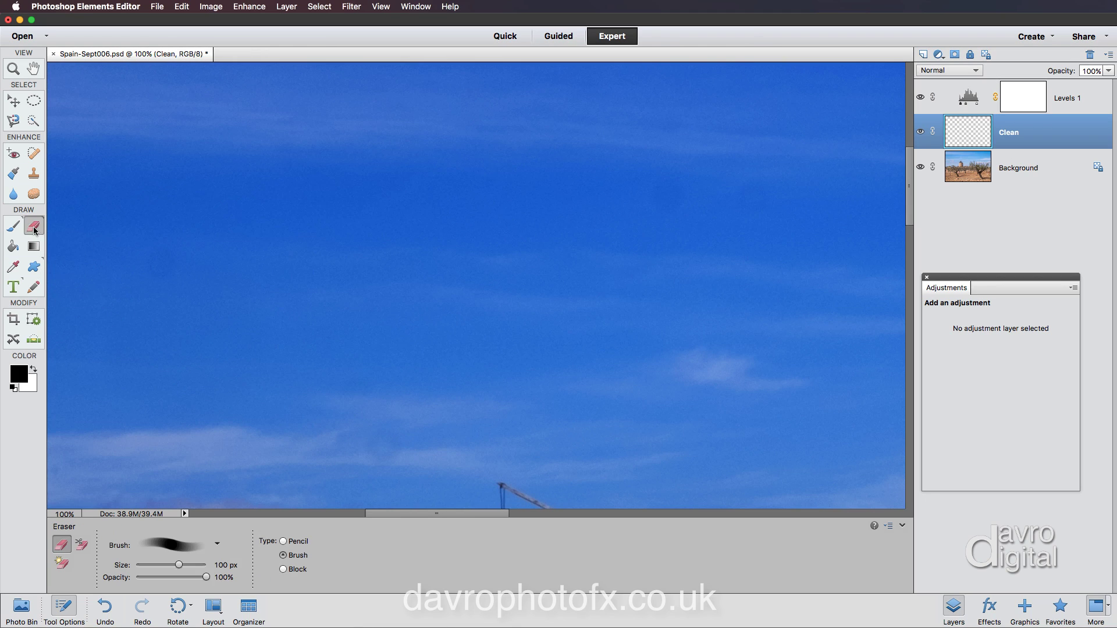
left_click(377, 448)
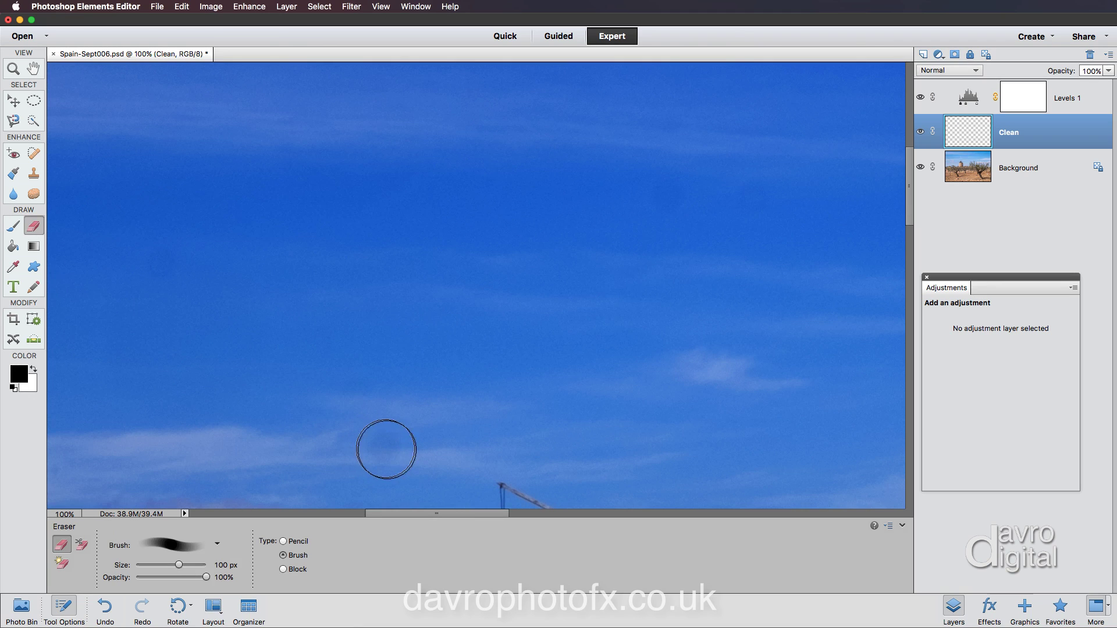
left_click(35, 155)
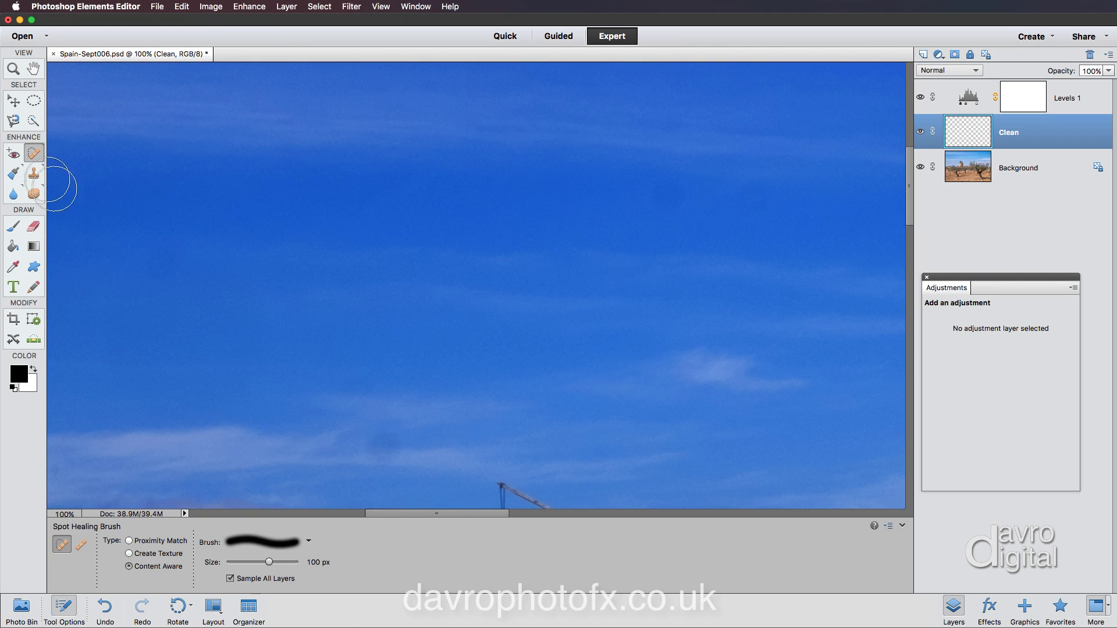
left_click(253, 544)
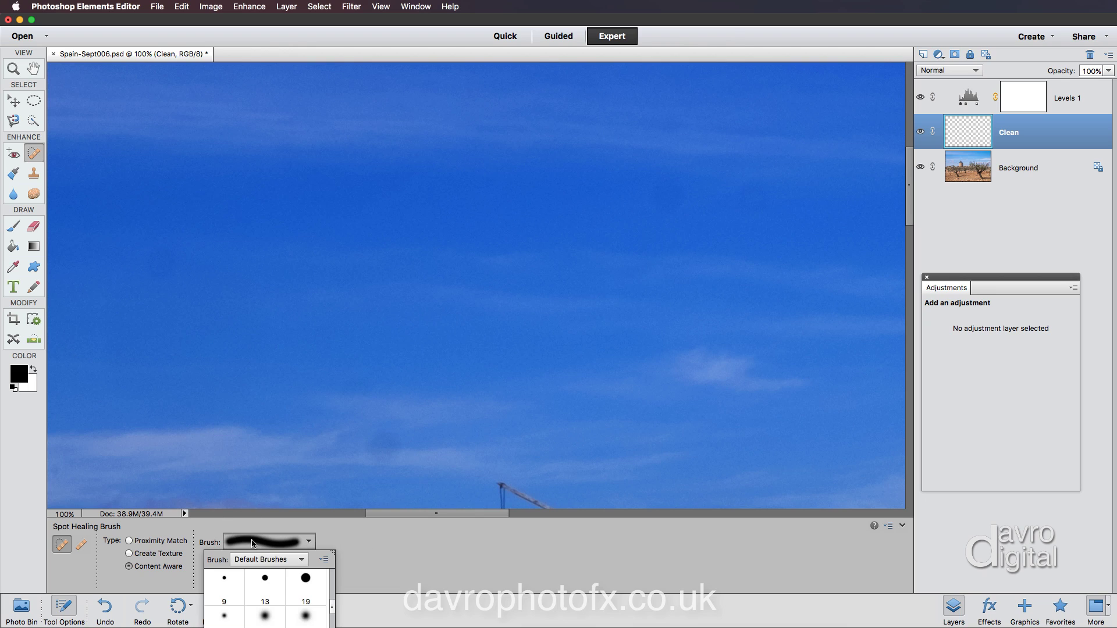
left_click(305, 580)
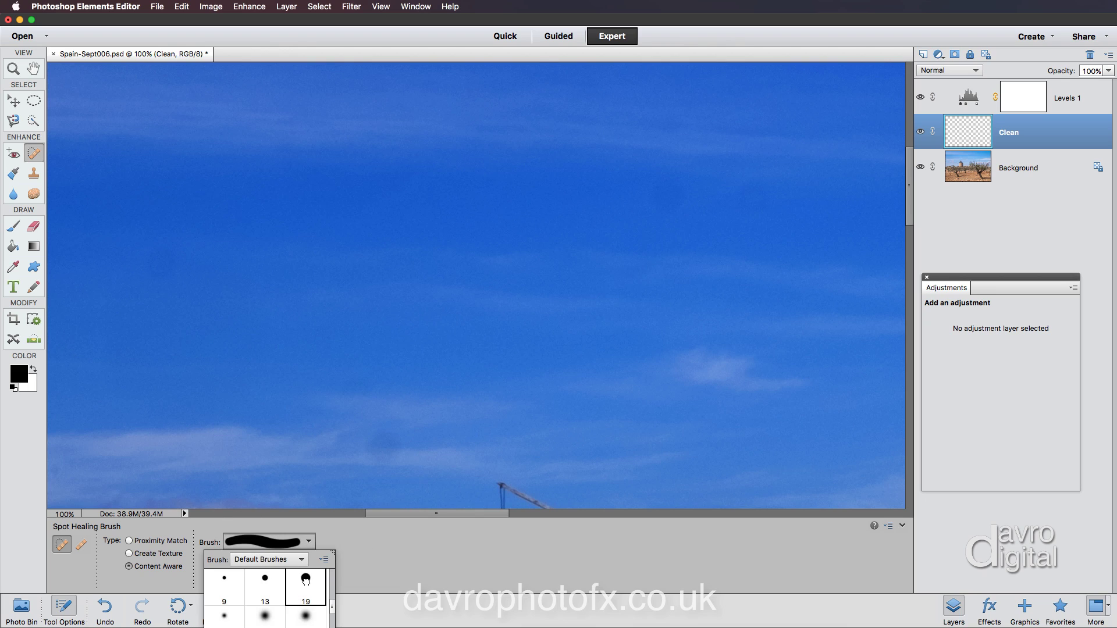
left_click(351, 564)
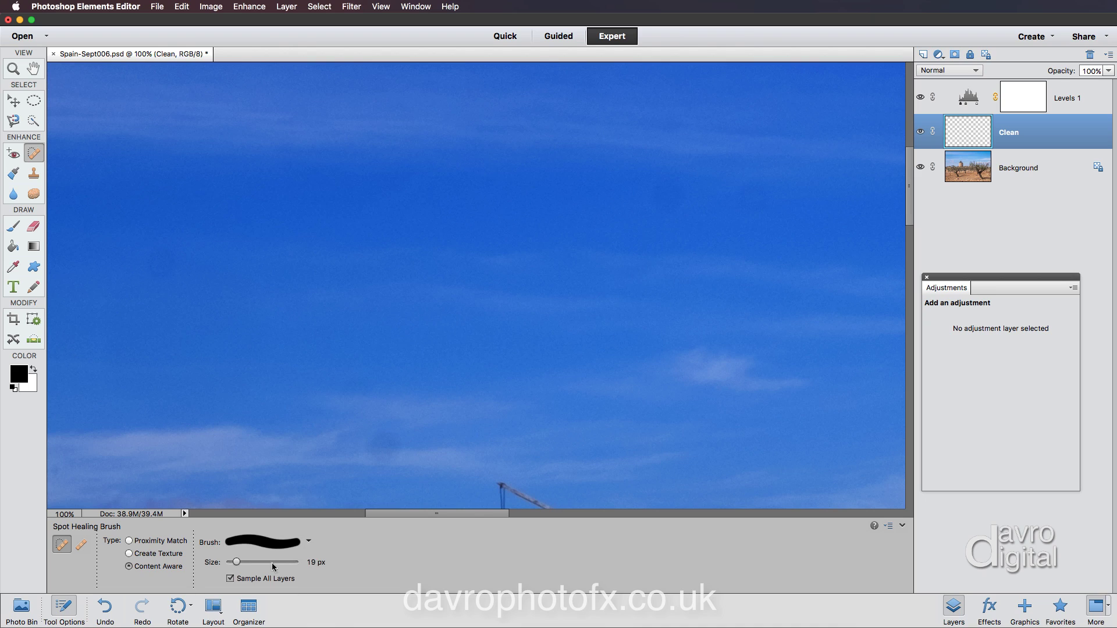
left_click_drag(266, 561, 265, 562)
- Heal dust spots scattered across the left and right of the sky
left_click(382, 449)
left_click(160, 262)
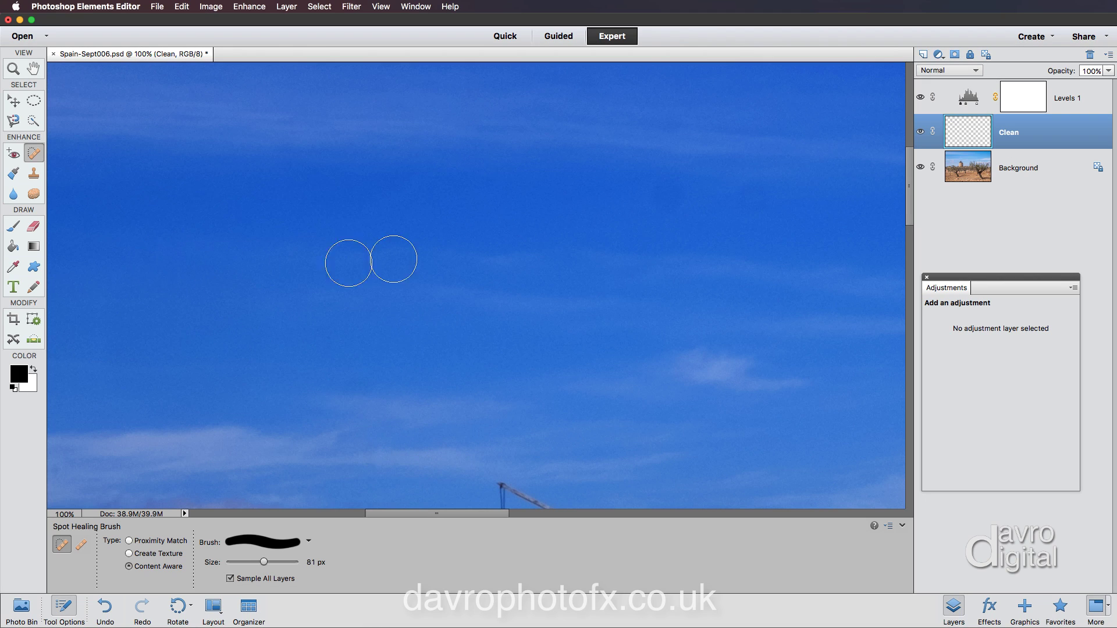
left_click(757, 197)
left_click_drag(185, 318, 429, 337)
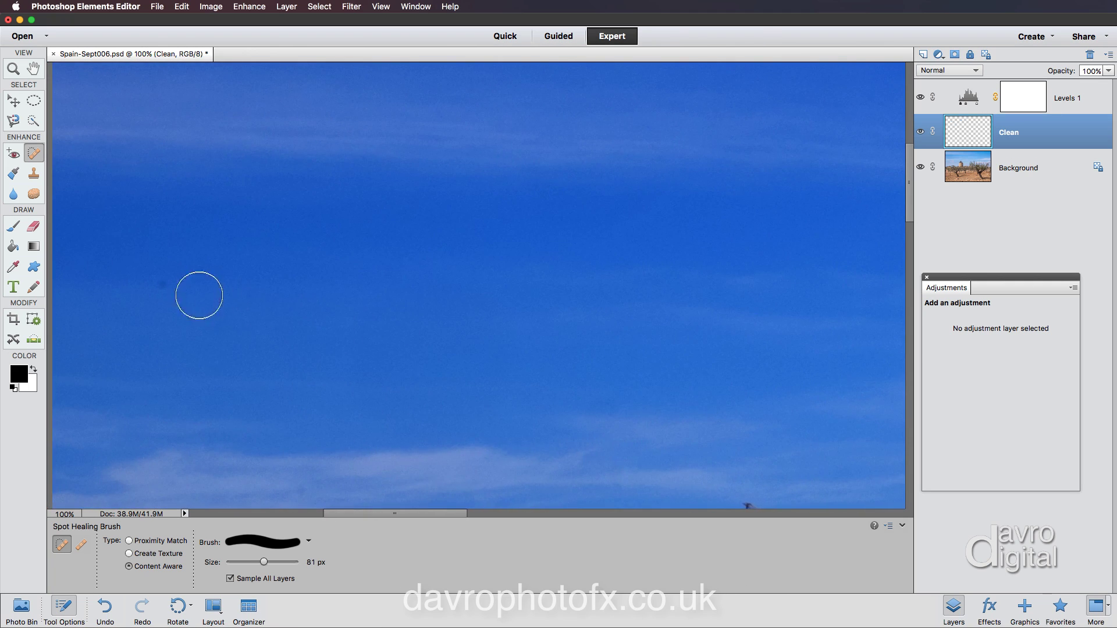
left_click(159, 286)
mouse_move(314, 227)
left_mouse_down()
mouse_move(314, 344)
mouse_move(127, 312)
left_mouse_up()
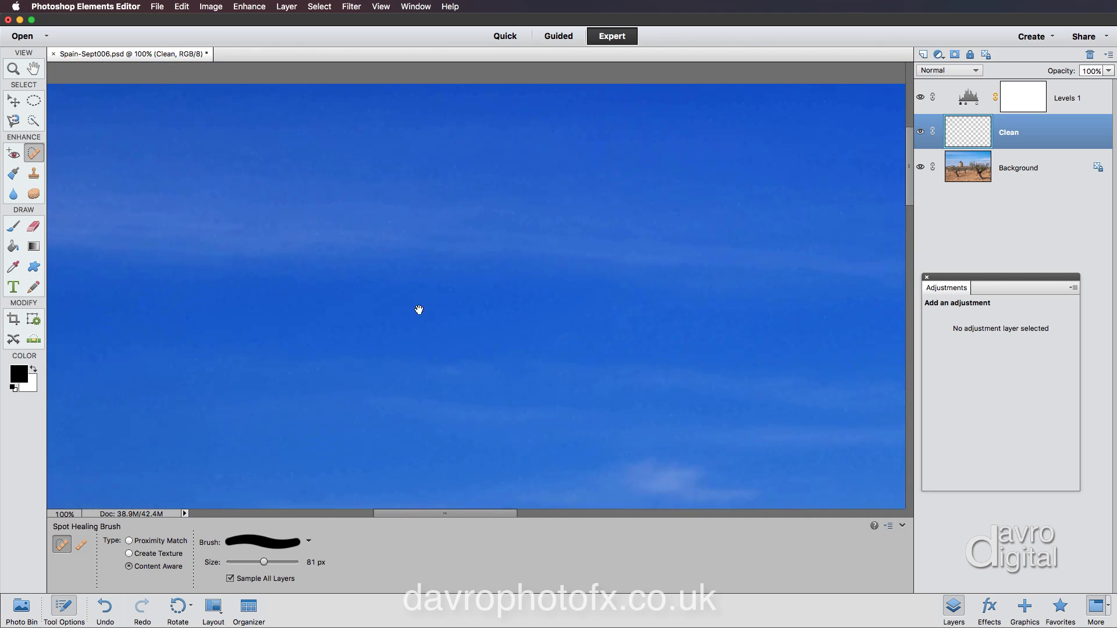
left_click_drag(419, 310, 210, 302)
left_click_drag(651, 302, 382, 297)
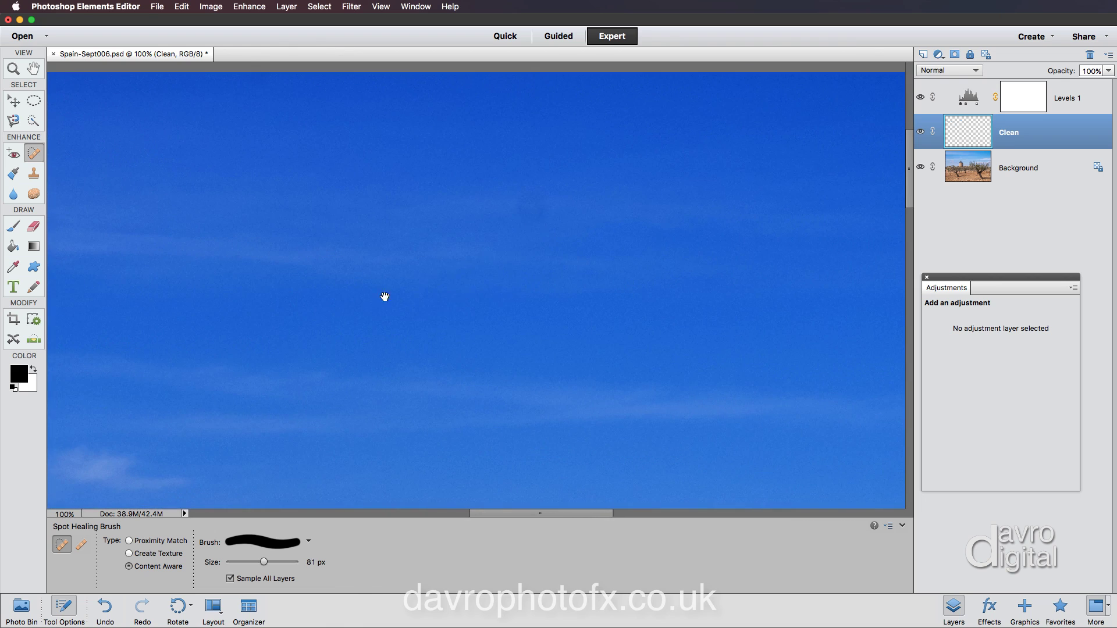
- Compare the sky with Levels 1 hidden, then heal two more dark spots
left_click(921, 98)
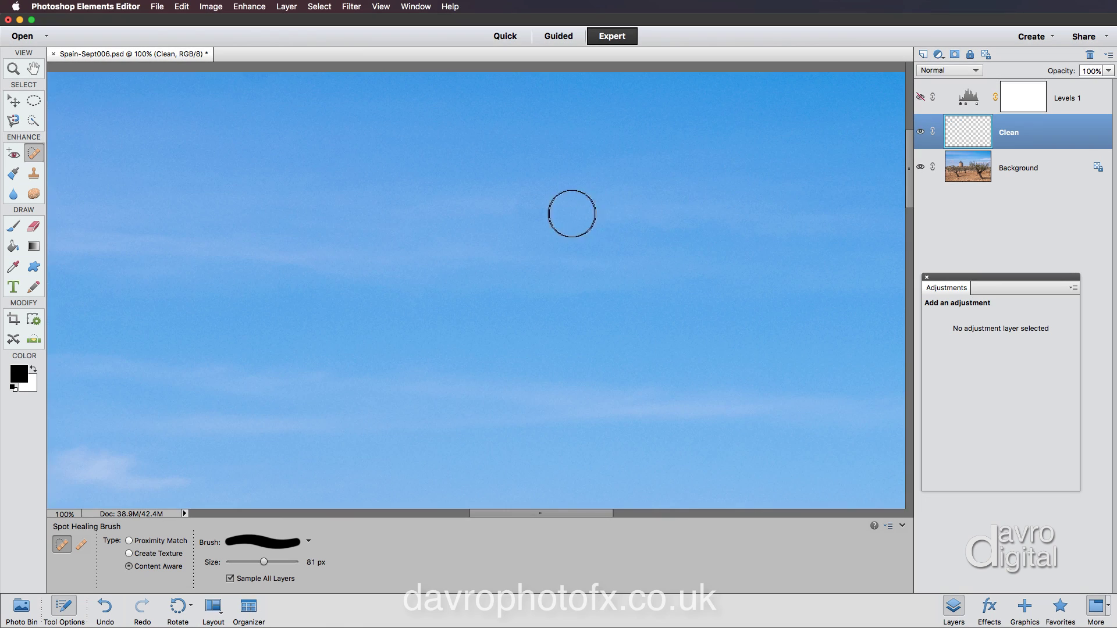
left_click(920, 97)
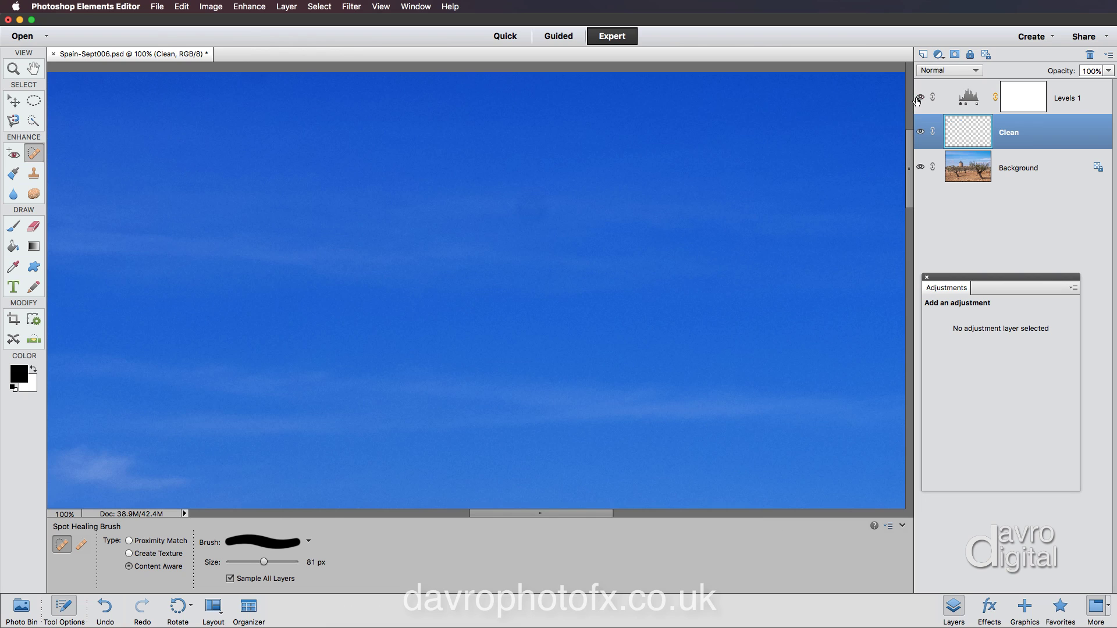
left_click(530, 205)
left_click_drag(768, 289, 374, 274)
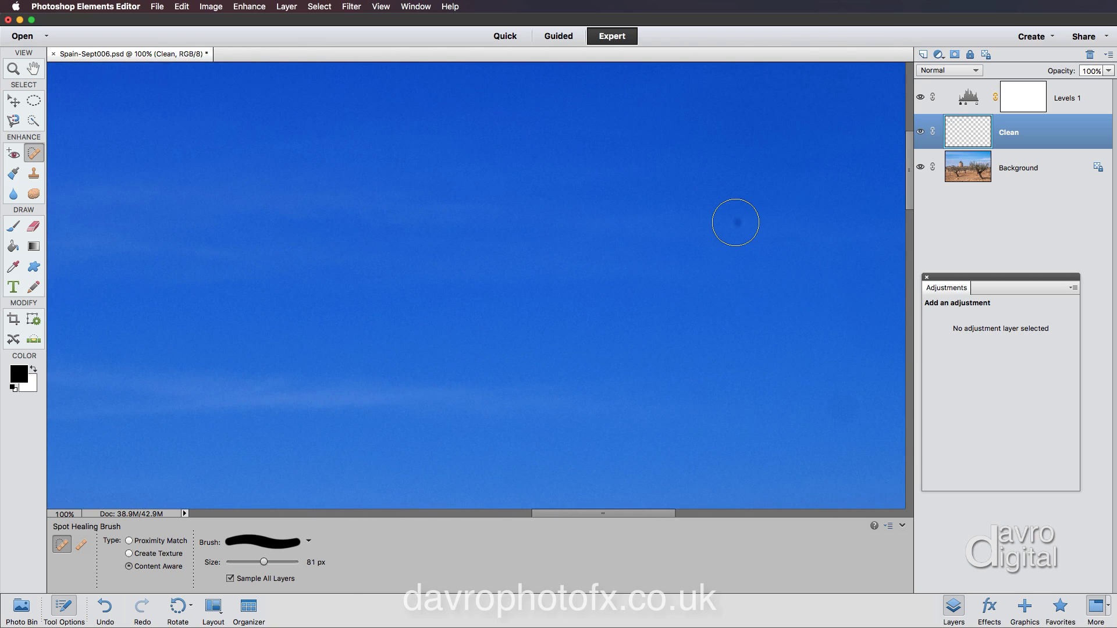
left_click(736, 223)
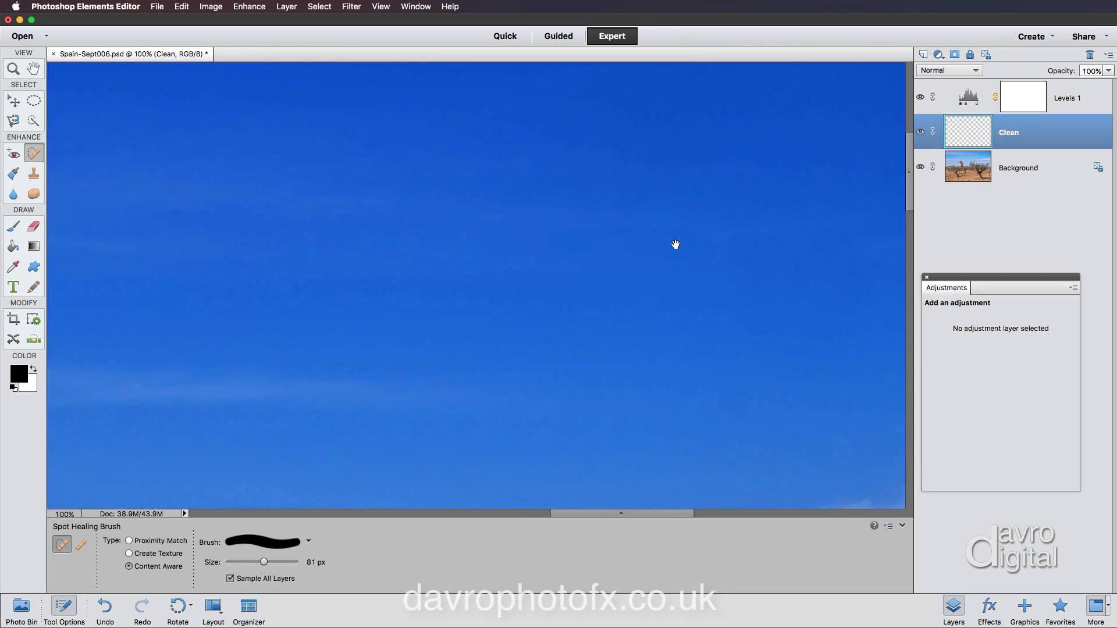
left_click_drag(675, 244, 586, 242)
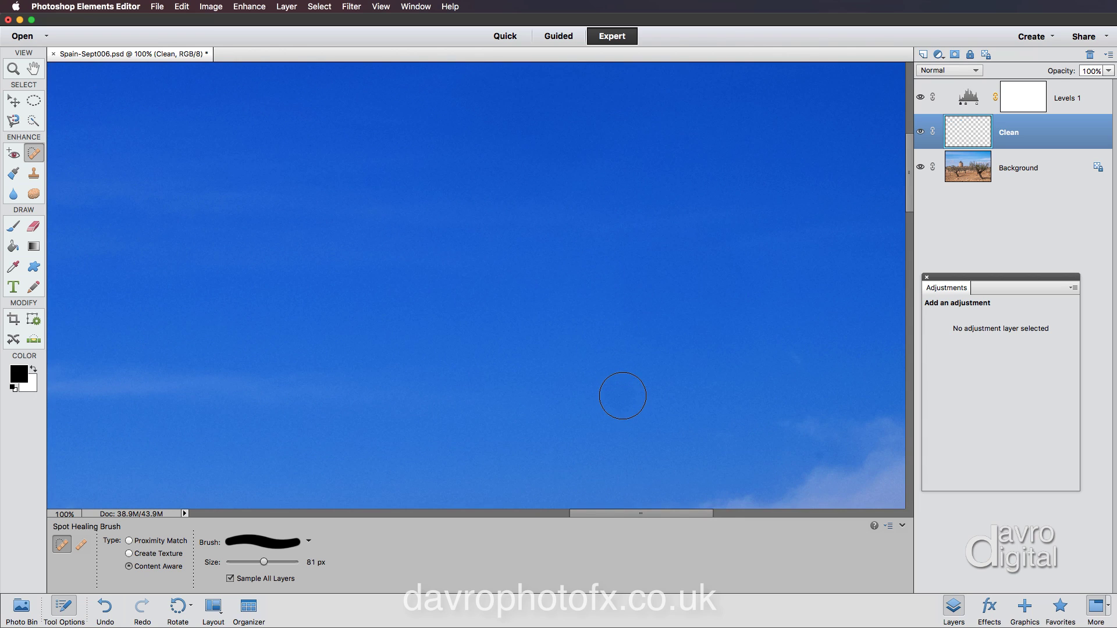
- Recheck the sky without the Levels darkening and heal the remaining dust spots
left_click(920, 97)
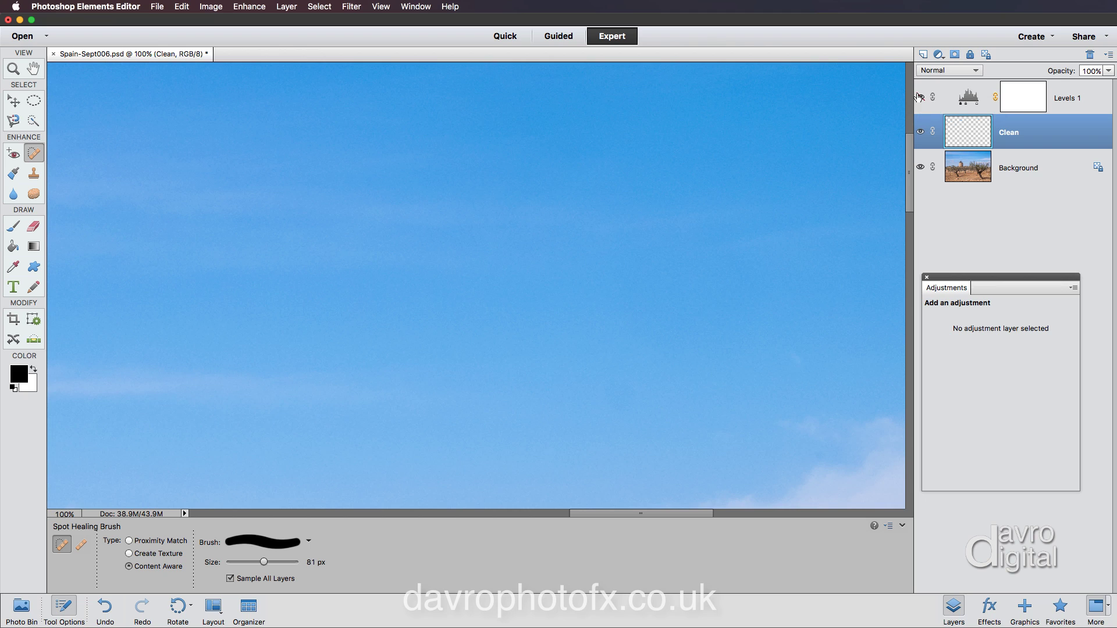
left_click(920, 97)
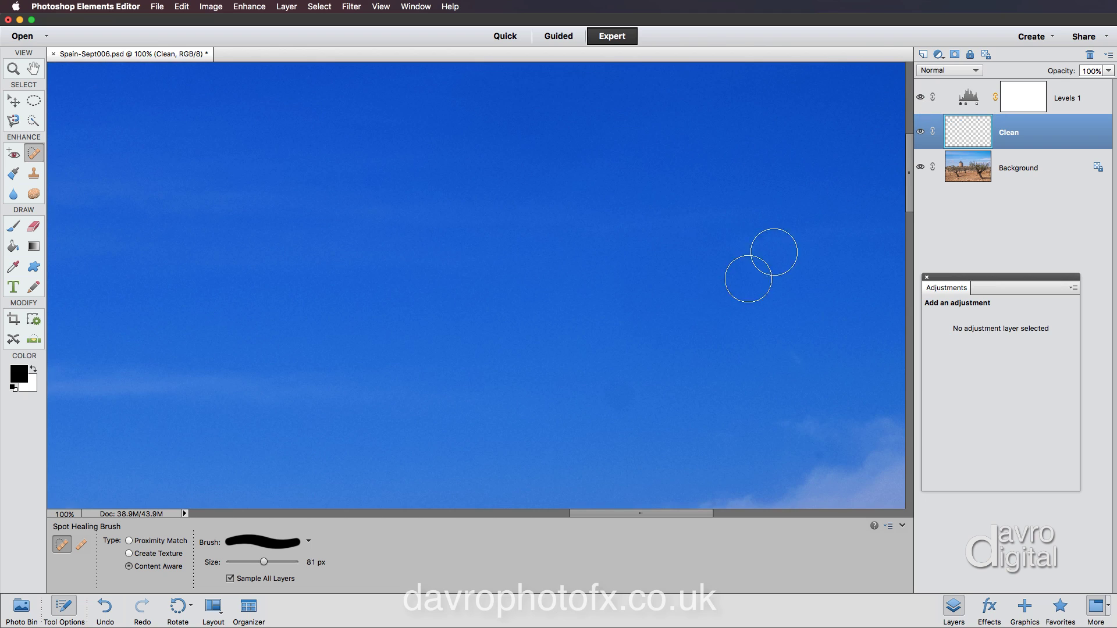
left_click(617, 394)
mouse_move(788, 229)
left_mouse_down()
mouse_move(408, 217)
mouse_move(414, 227)
left_mouse_up()
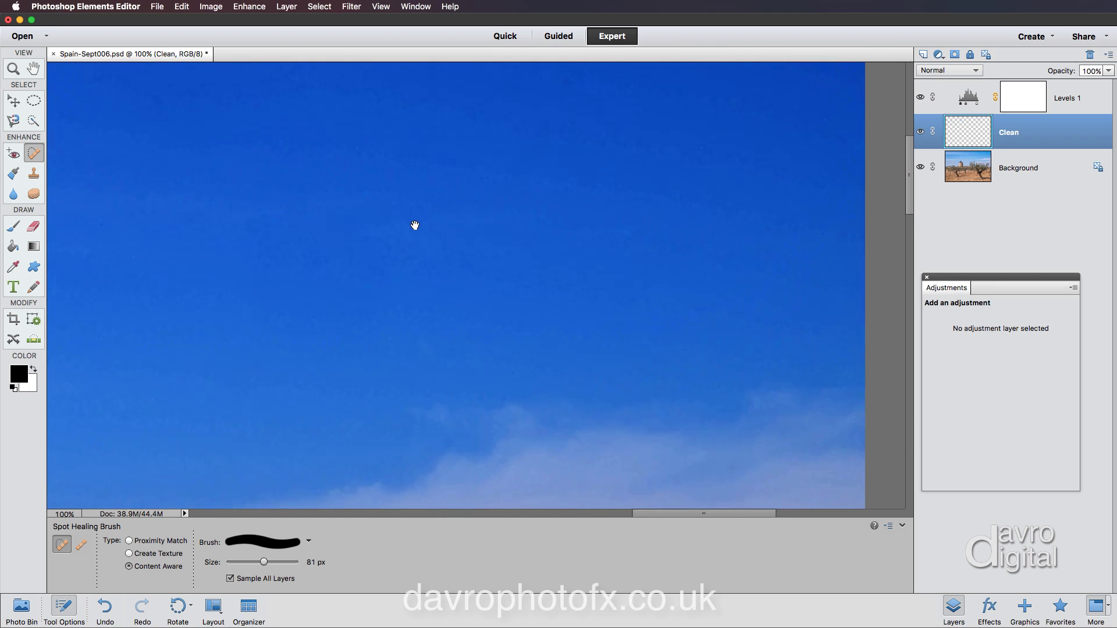
left_click(569, 95)
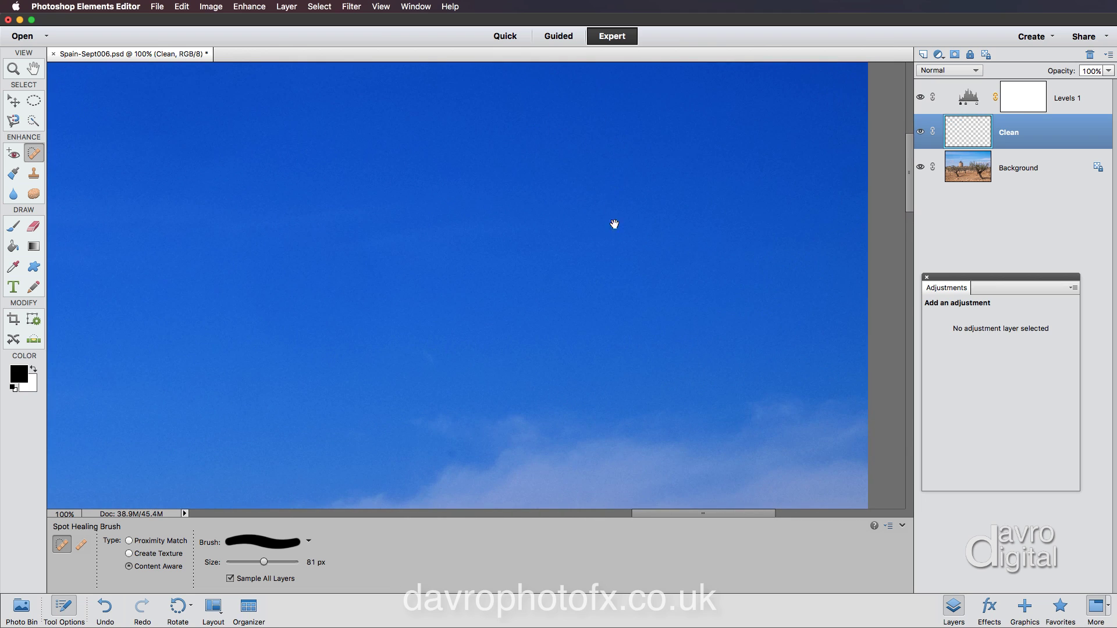
scroll(606, 232, "down", 5)
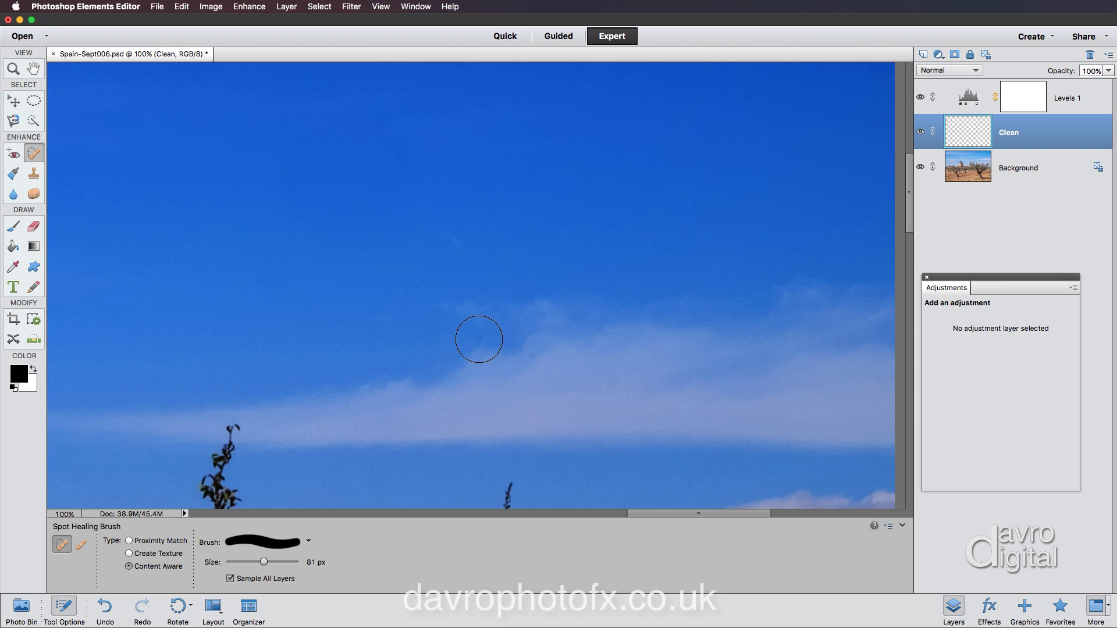
- Shrink the healing brush to 30 px, pan to the photo's left edge, then fit the photo on screen
key("bracketleft")
key("bracketleft")
key("bracketleft")
key("bracketleft")
key("bracketleft")
key("bracketleft")
left_click_drag(437, 341, 579, 340)
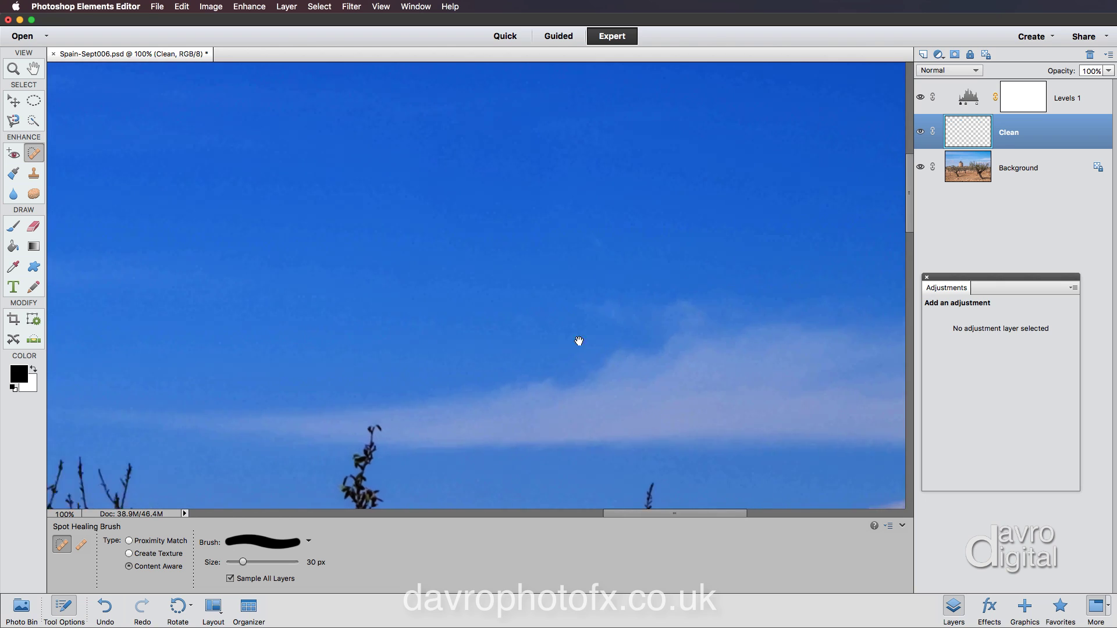
left_click_drag(439, 354, 598, 349)
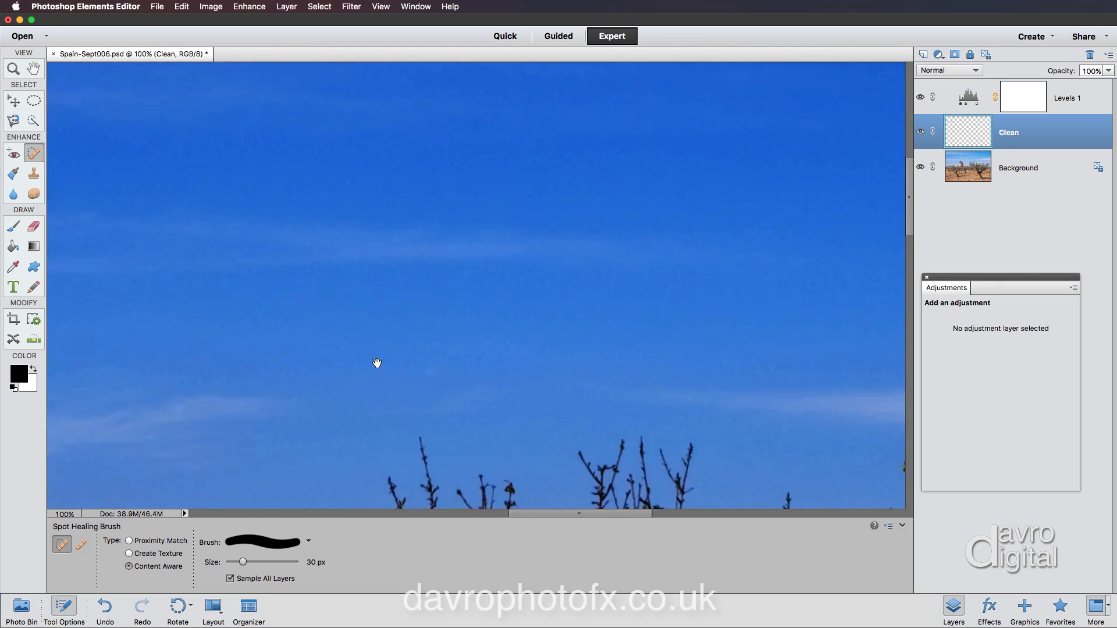
left_click_drag(349, 366, 599, 361)
left_click_drag(332, 381, 529, 352)
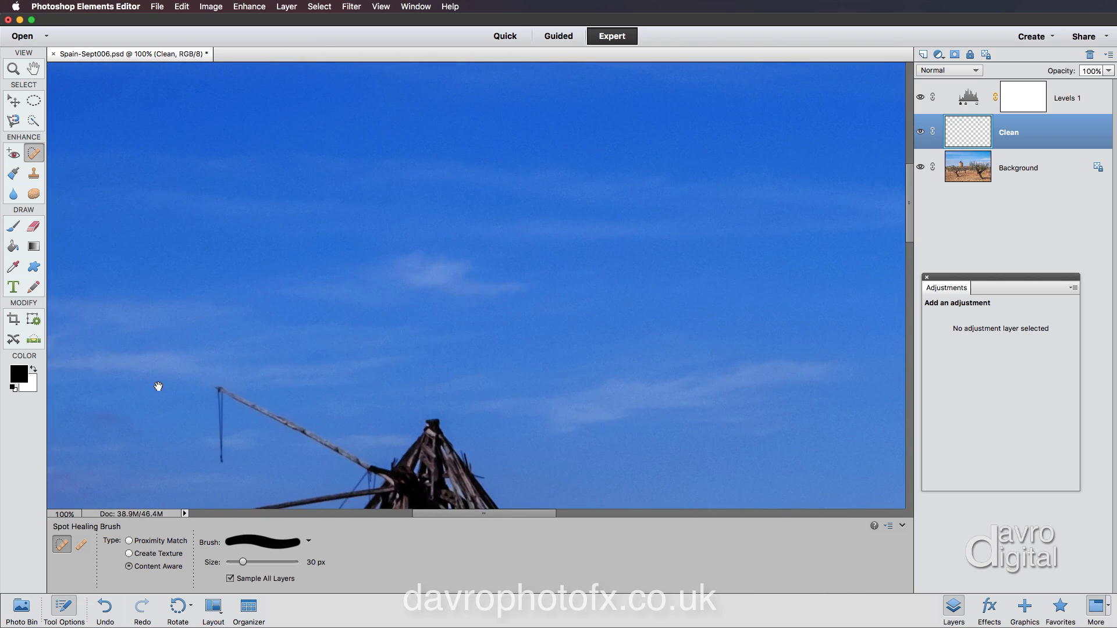
left_click_drag(158, 386, 461, 409)
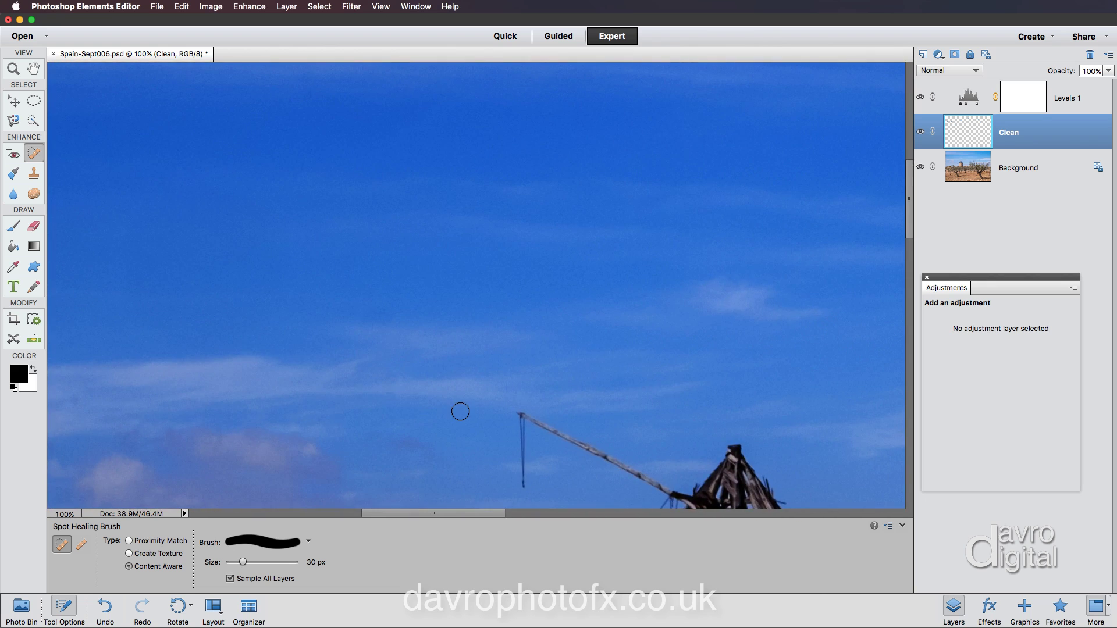
left_click(60, 609)
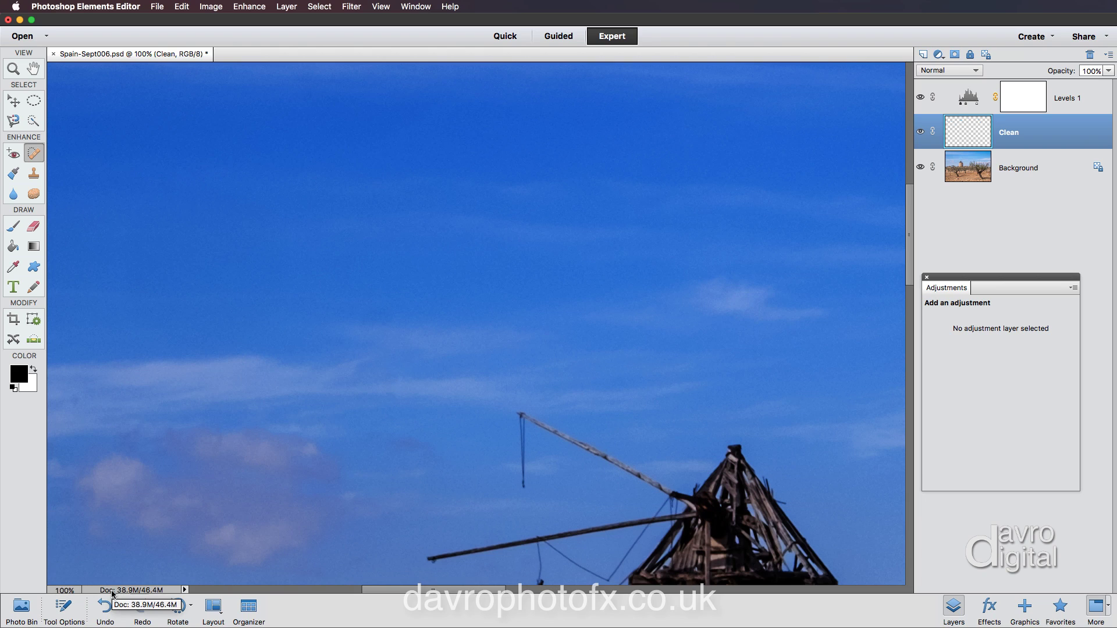
key("super+0")
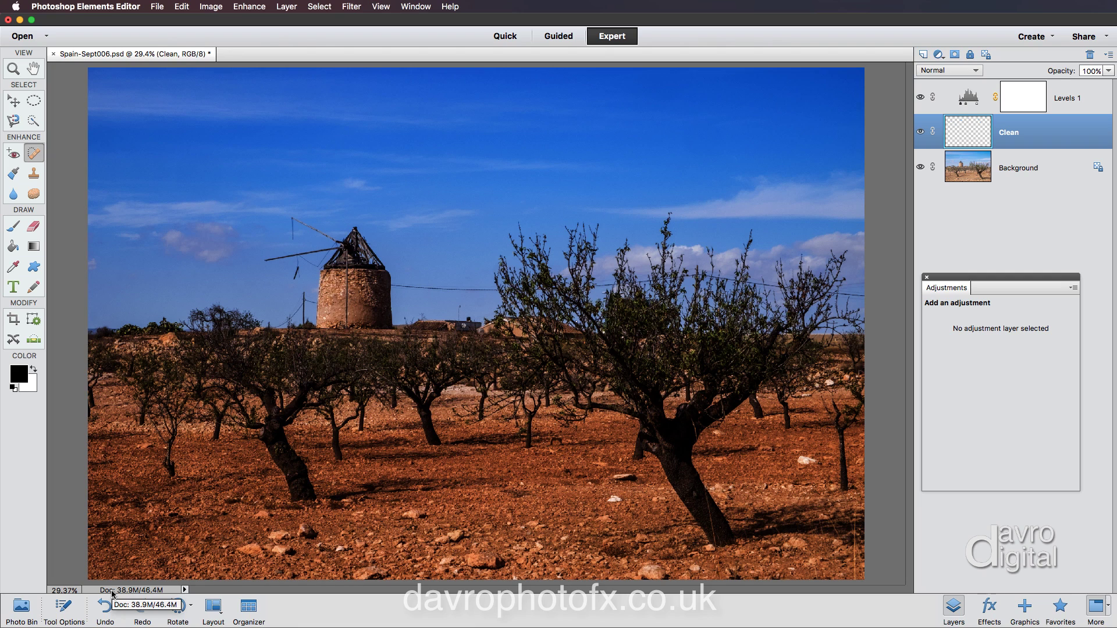
- Drag the Levels 1 layer to the trash and close the Adjustments panel
left_click(1078, 98)
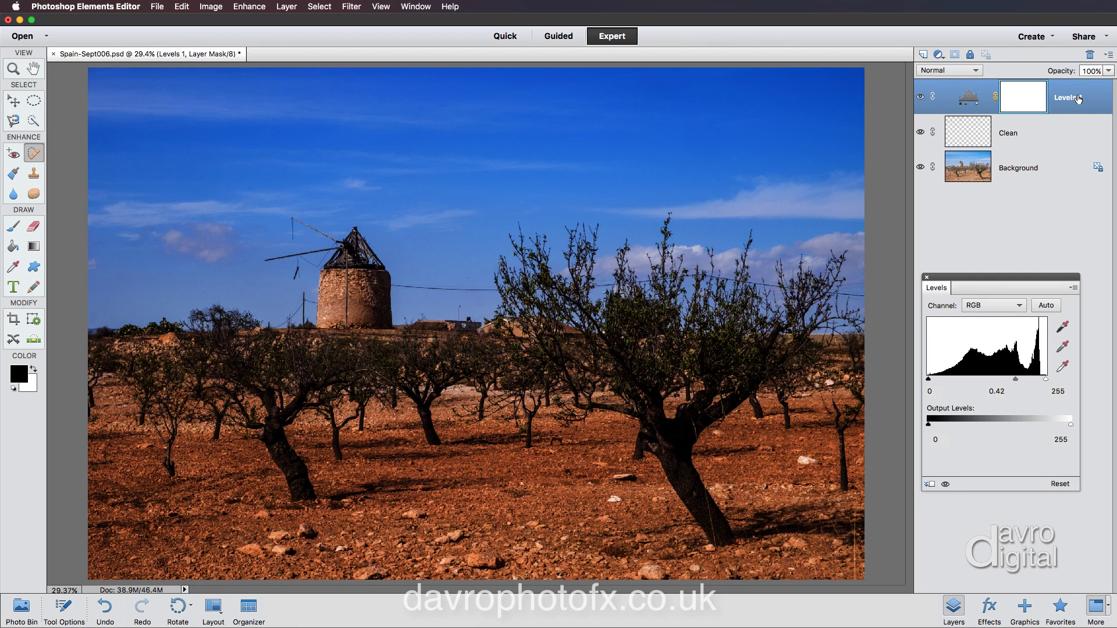
left_click_drag(1078, 99, 1090, 54)
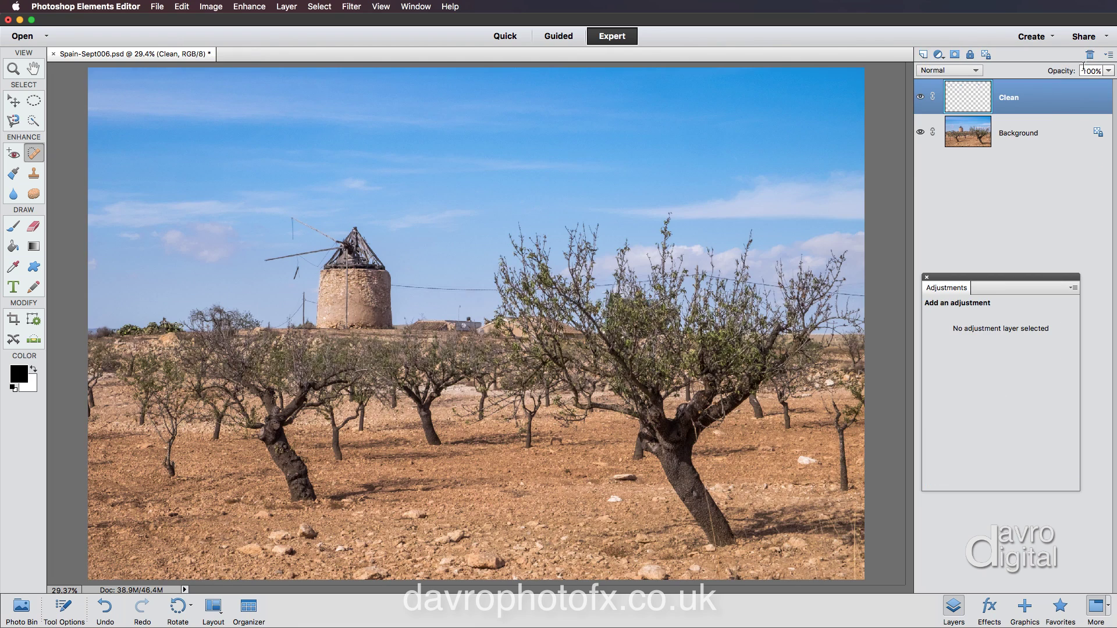
left_click(927, 278)
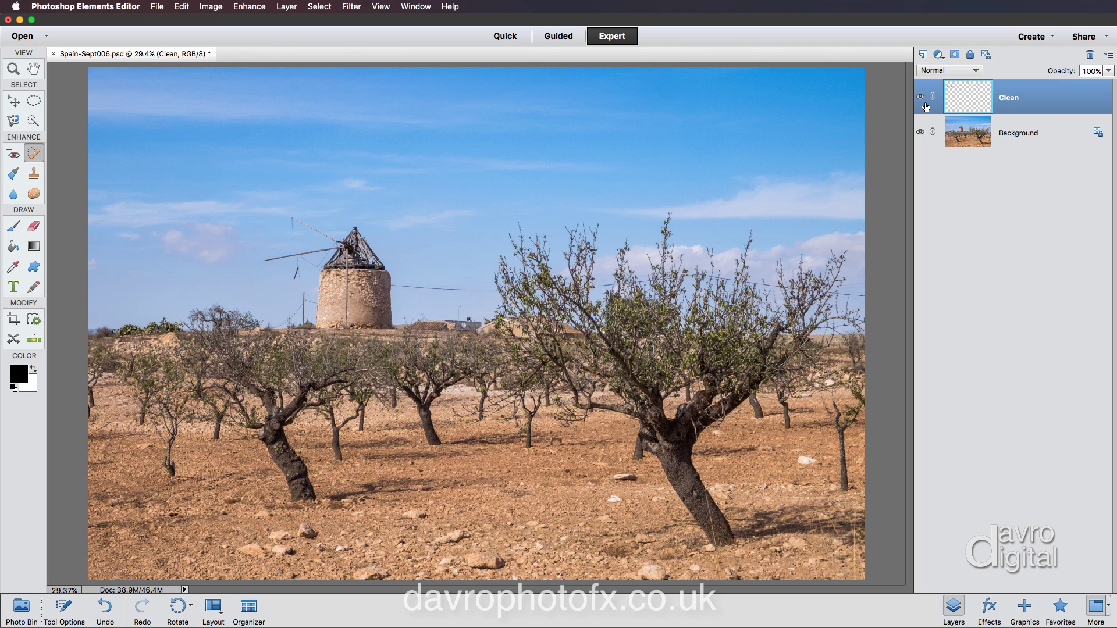
- Add a new layer named Sky above Clean and pick the Gradient tool
left_click(923, 56)
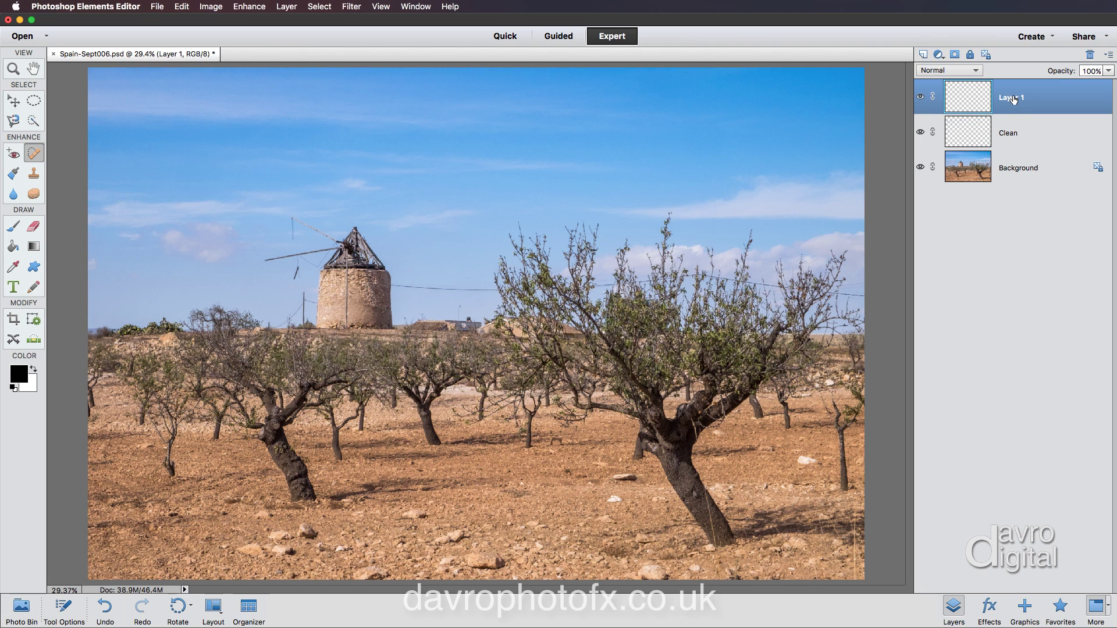
double_click(1012, 98)
type("Sky")
key("Return")
left_click(33, 247)
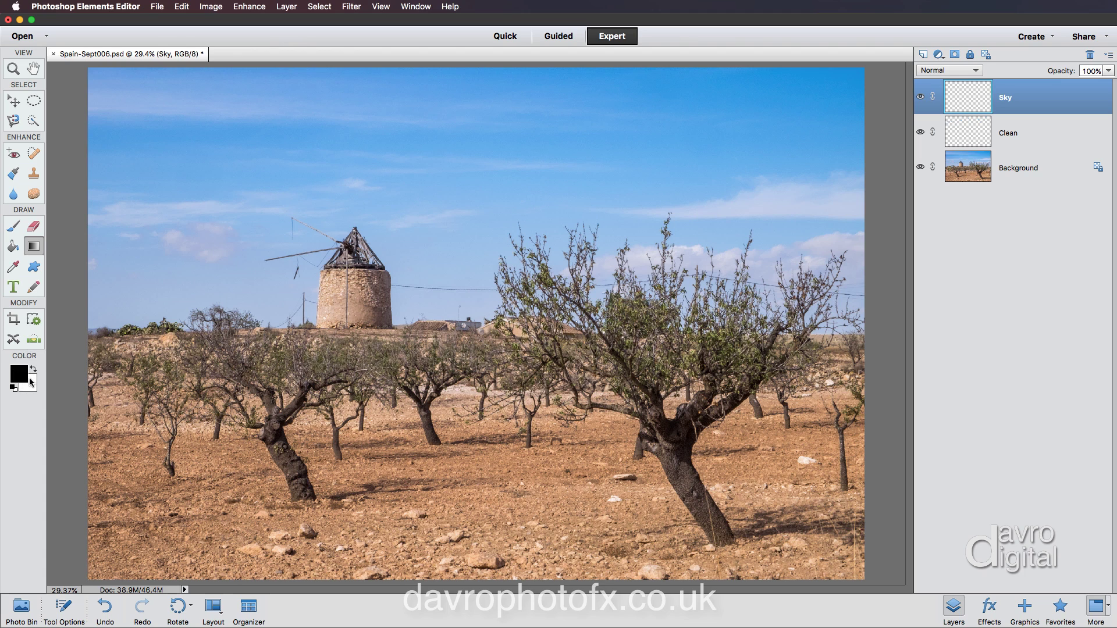
- Choose the Foreground to Transparent gradient in the Gradient Editor and set the type to Linear
left_click(64, 608)
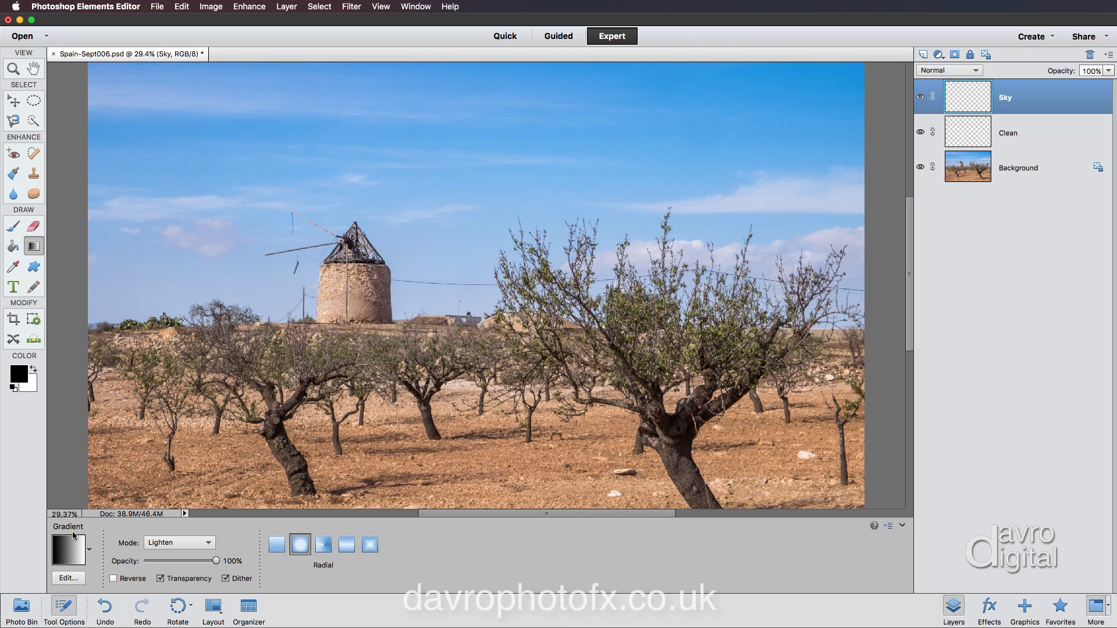
left_click(68, 553)
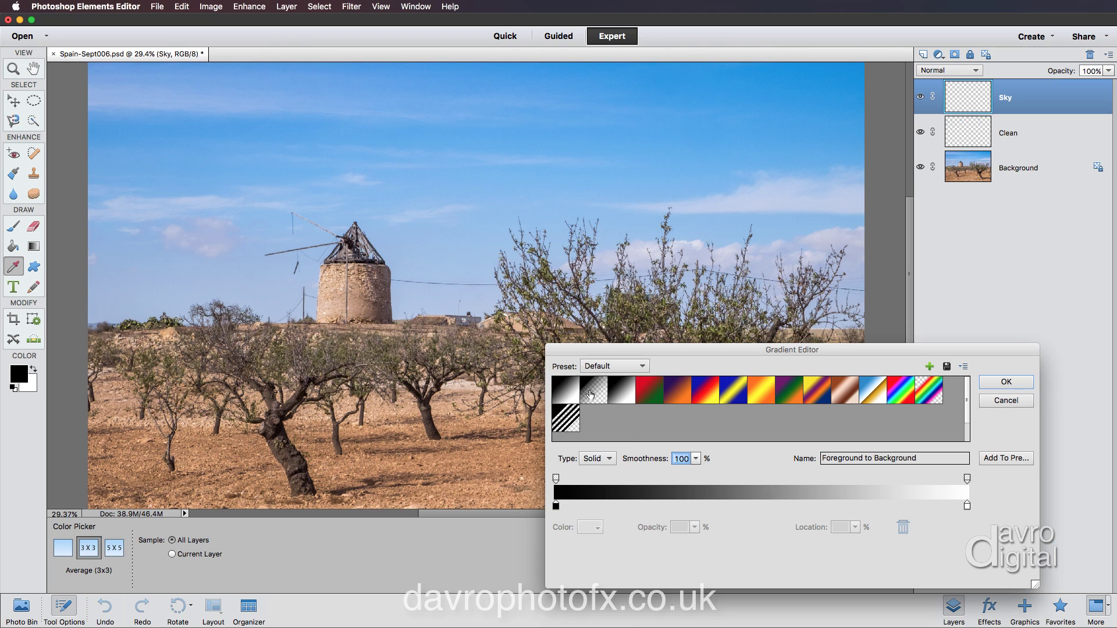
left_click(590, 394)
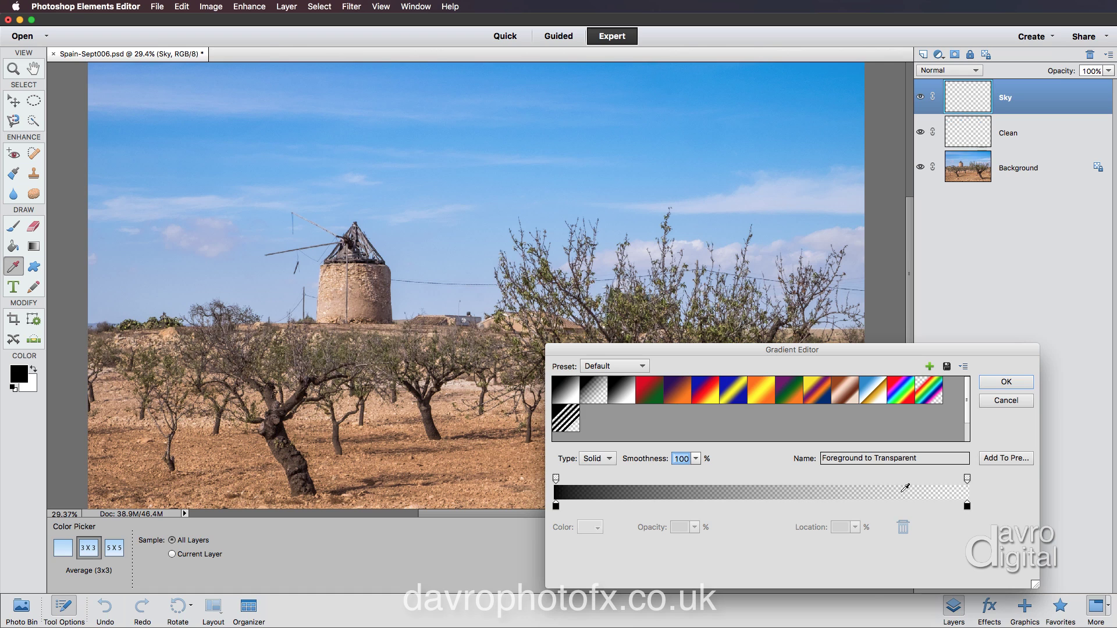
left_click(1010, 381)
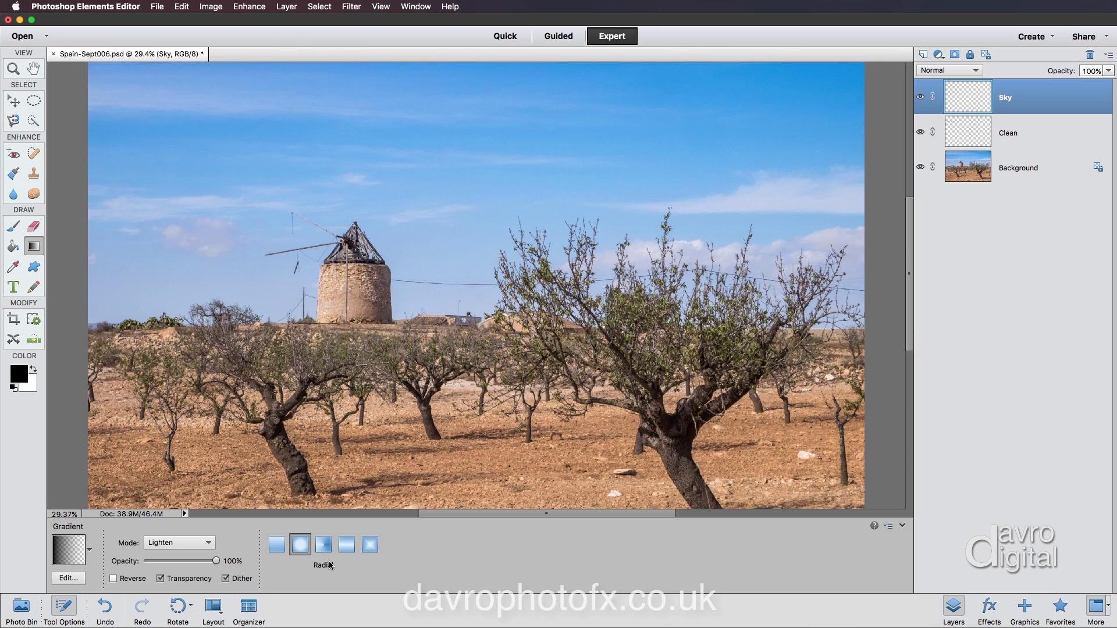
left_click(279, 547)
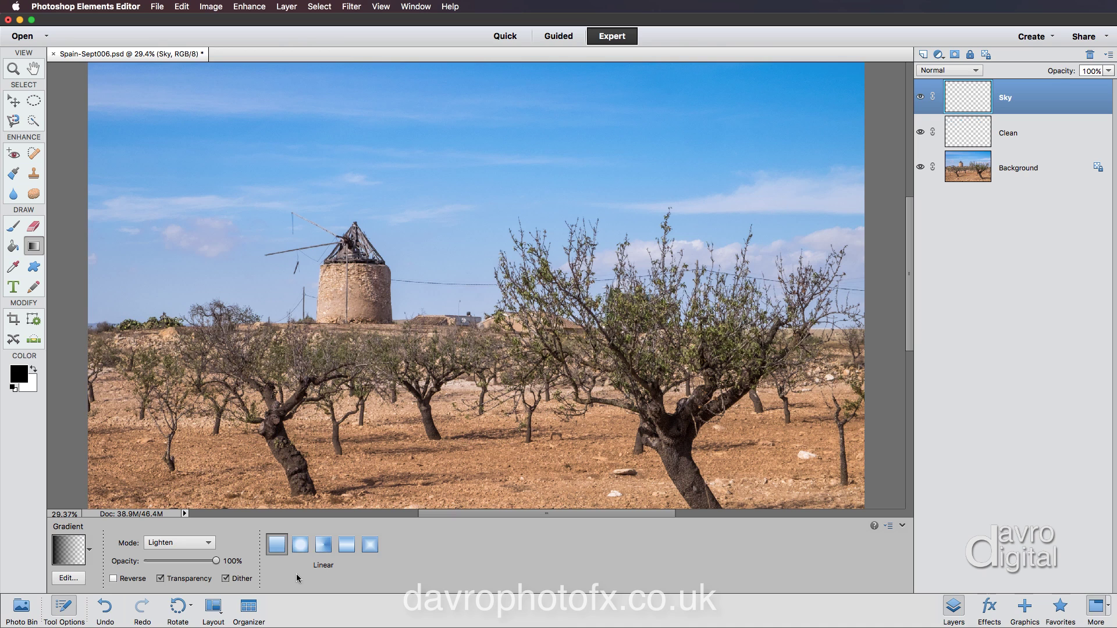
left_click(61, 607)
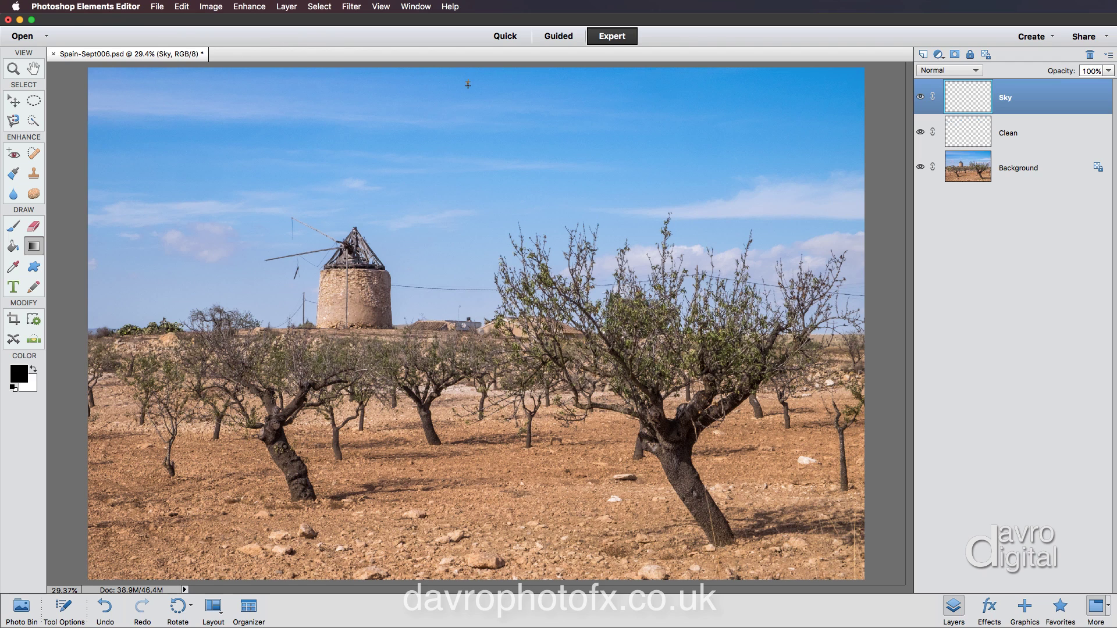
- Drag a Shift-constrained vertical black-to-transparent gradient down from the top of the Sky layer
left_click_drag(472, 123, 473, 204)
left_click_drag(473, 218, 473, 219)
key("shift")
left_click_drag(473, 218, 473, 218)
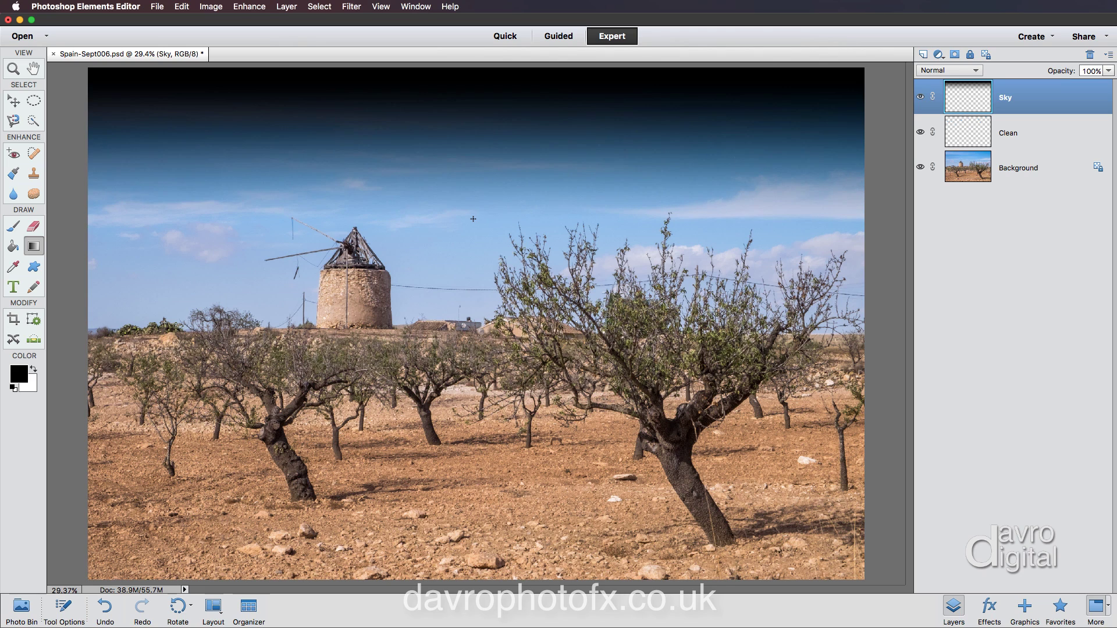
- Set the Sky layer's blend mode to Soft Light and toggle its visibility to compare
left_click(948, 71)
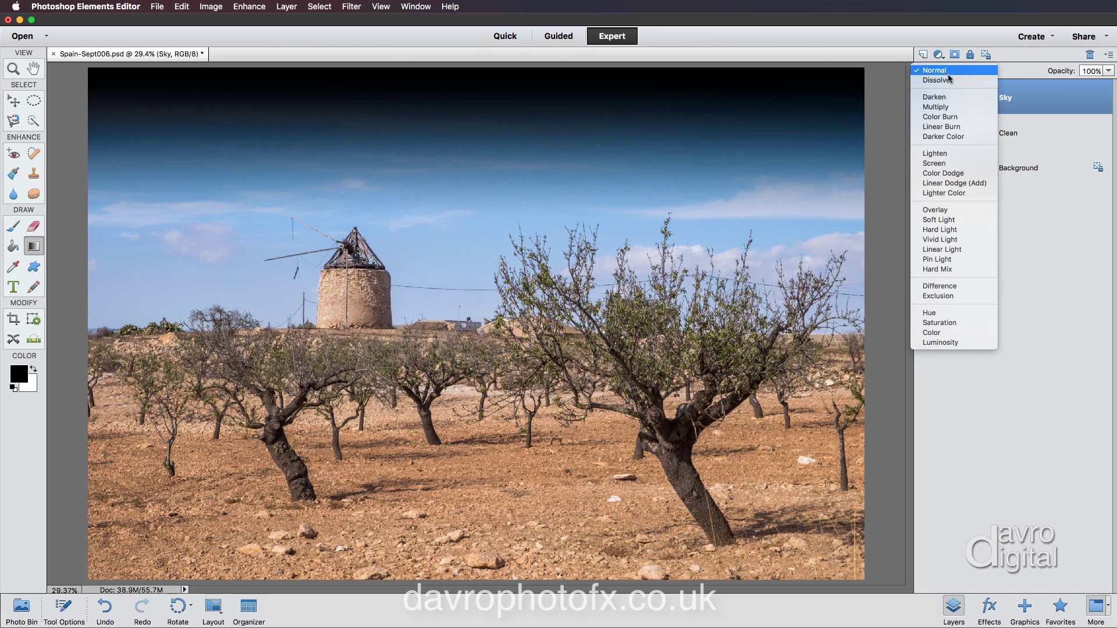
left_click(956, 221)
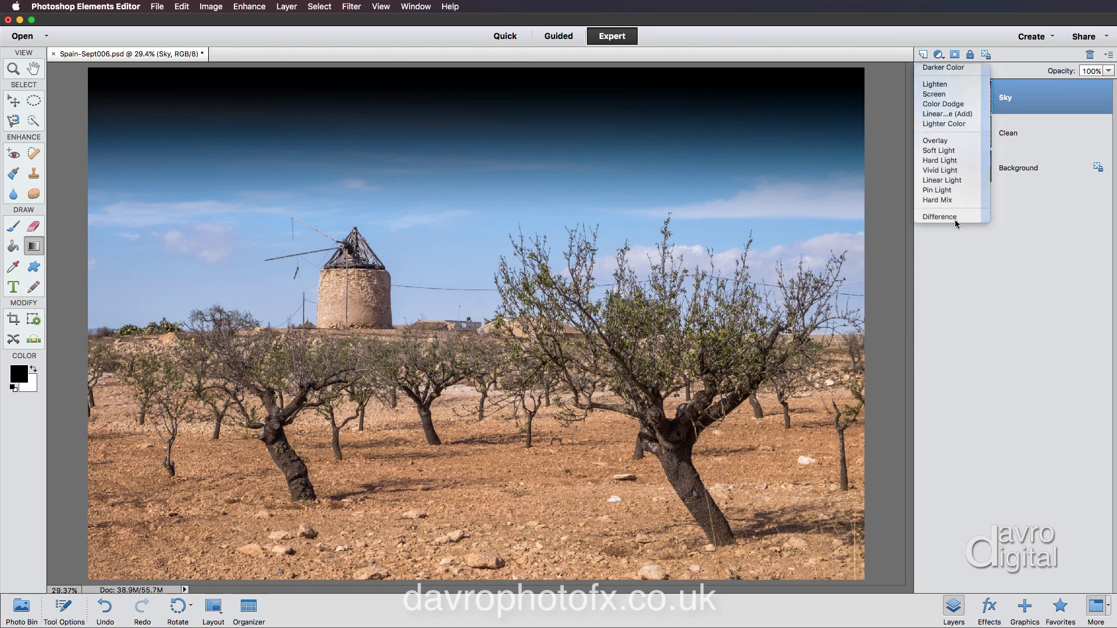
left_click(921, 98)
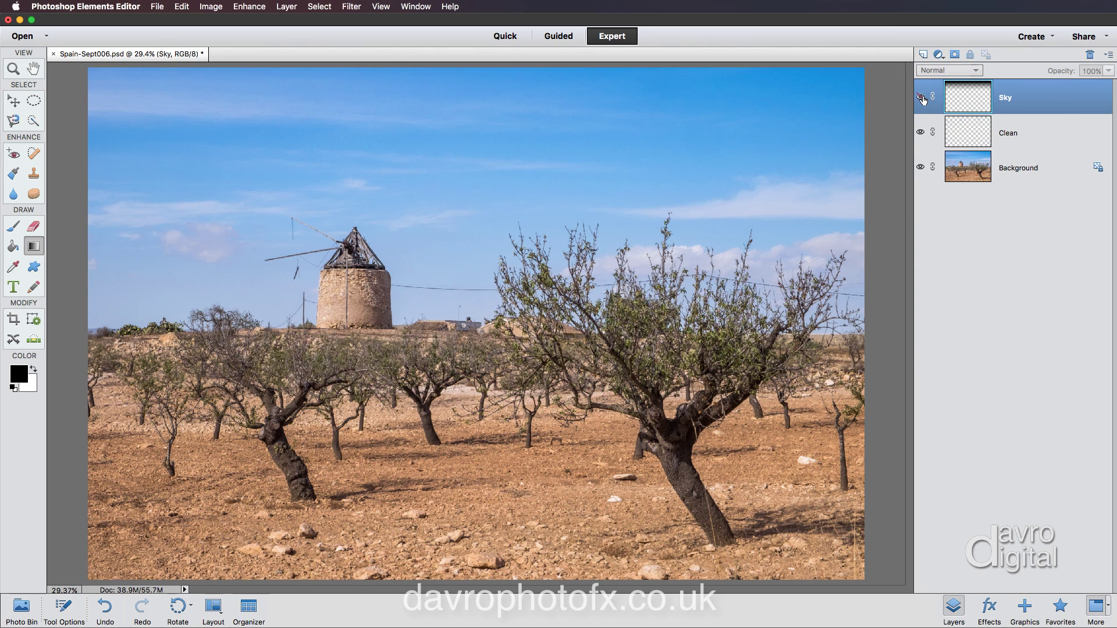
left_click(921, 98)
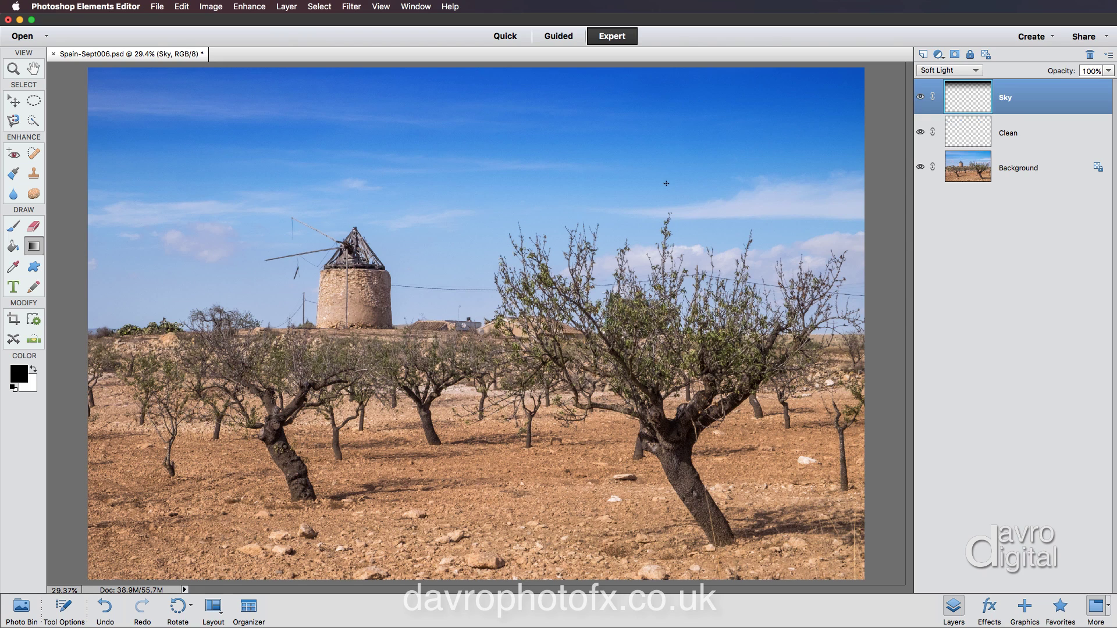
- Free Transform the Sky layer, stretching its bottom edge lower, and commit the change
left_click(210, 6)
mouse_move(210, 33)
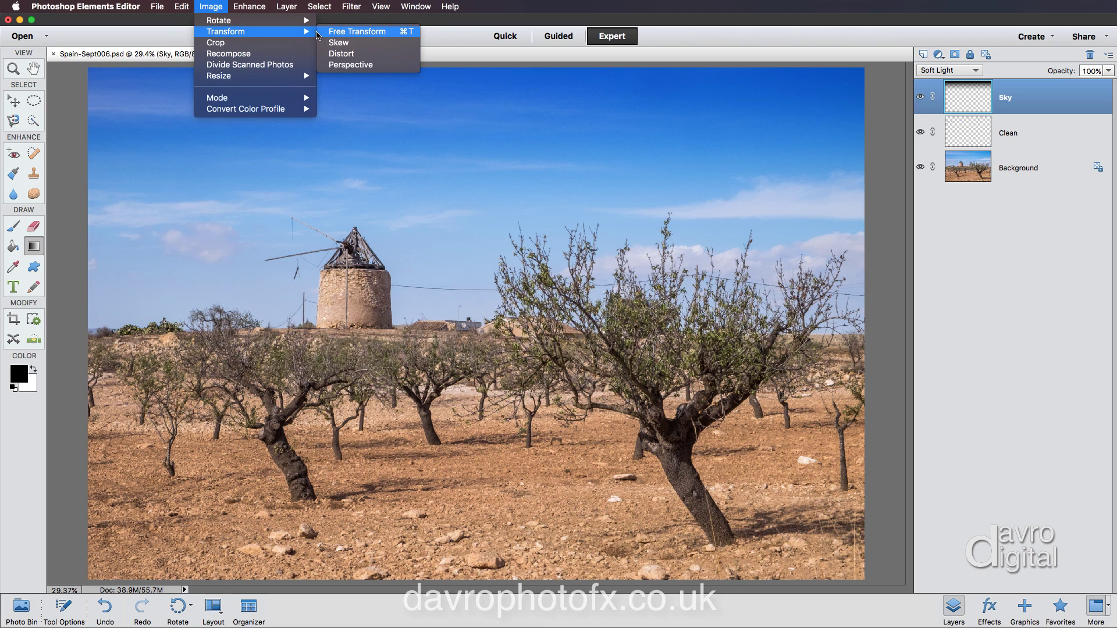
left_click(345, 32)
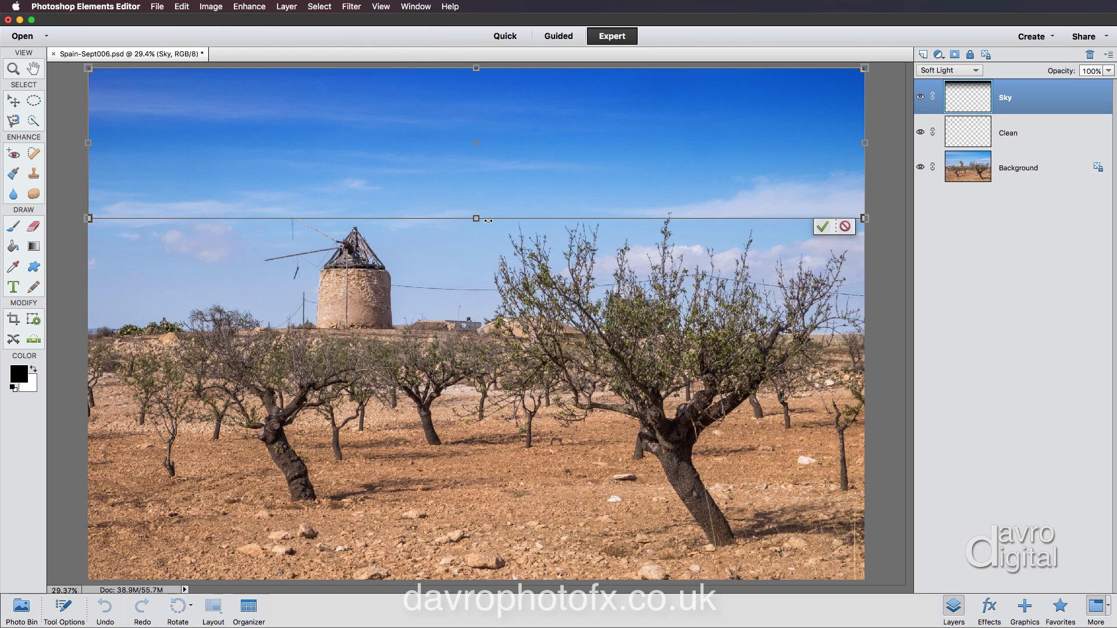
left_click_drag(476, 218, 476, 278)
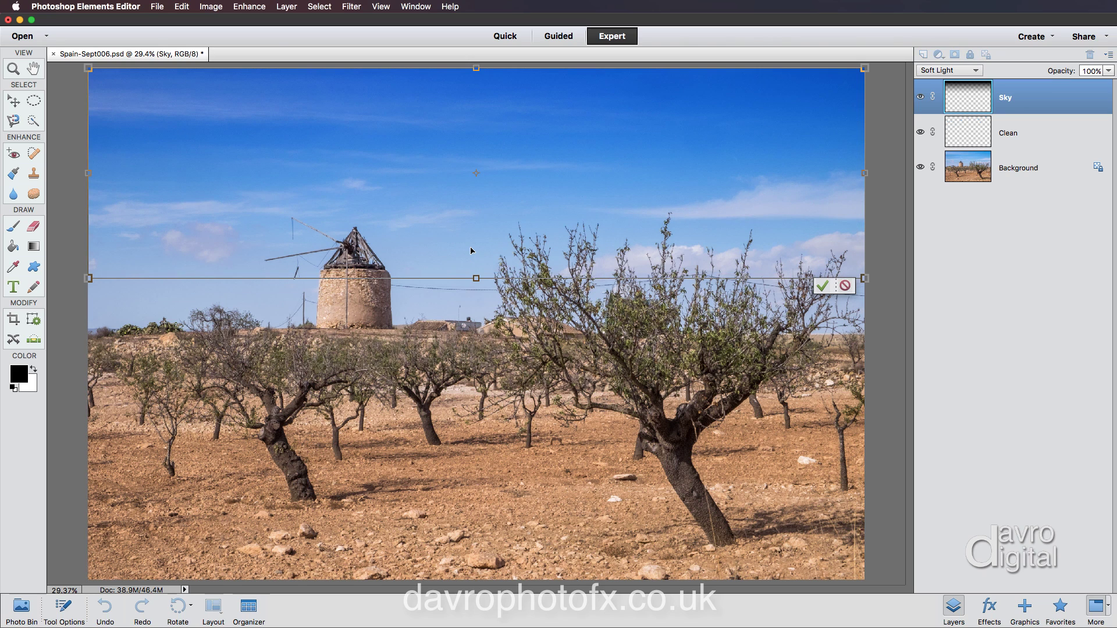
key("Return")
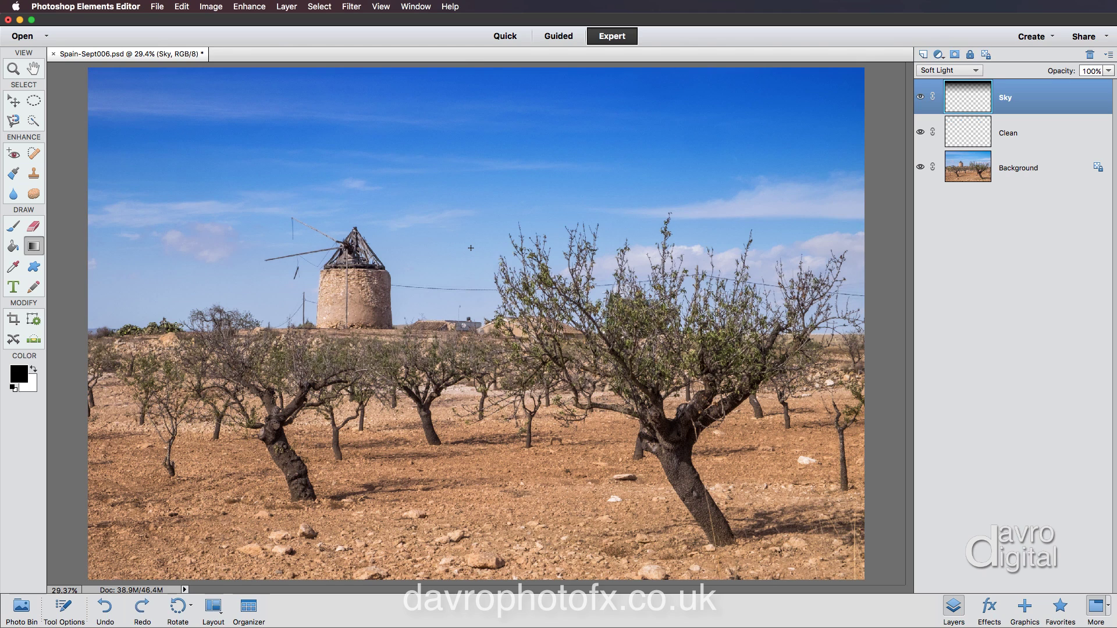
key("g")
- Lower the Sky layer's opacity to 55%, toggling the Sky and Clean layers to compare
left_click_drag(1068, 71, 1054, 72)
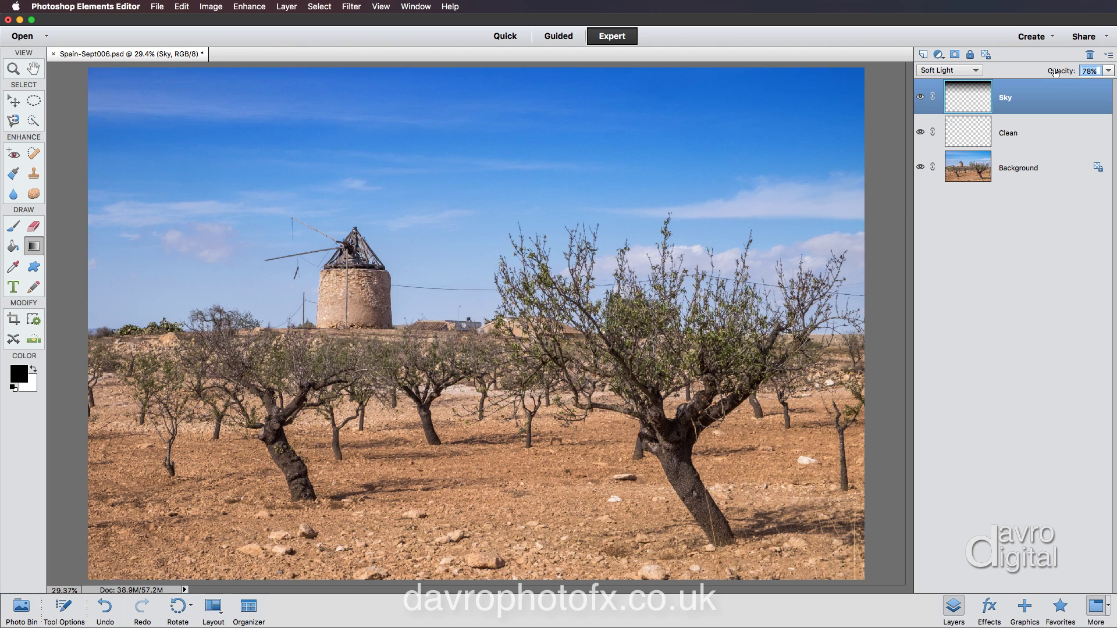
left_click(922, 97)
left_click(922, 97)
left_click(922, 132)
key("h")
key("5")
key("5")
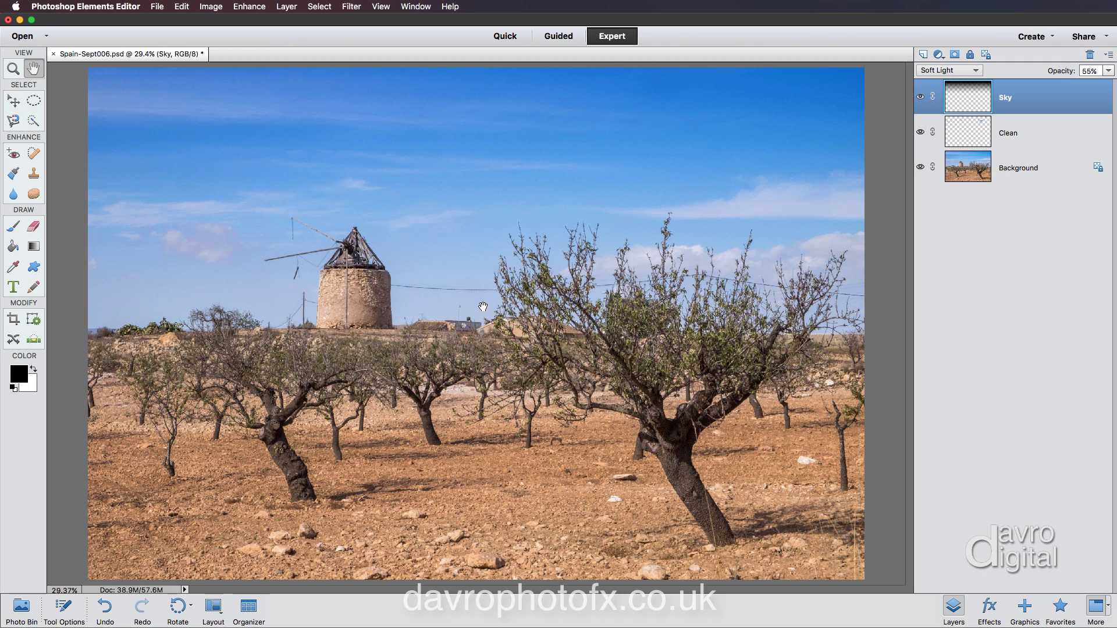
- Add a Gradient Map adjustment layer and open its gradient in the Gradient Editor
left_click(937, 56)
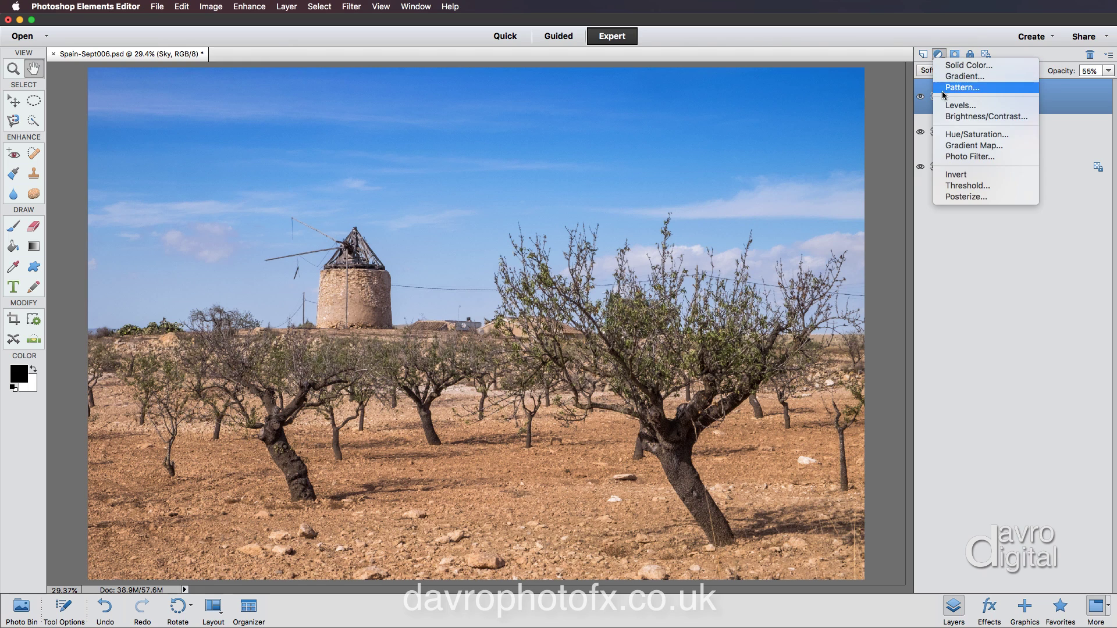
left_click(965, 146)
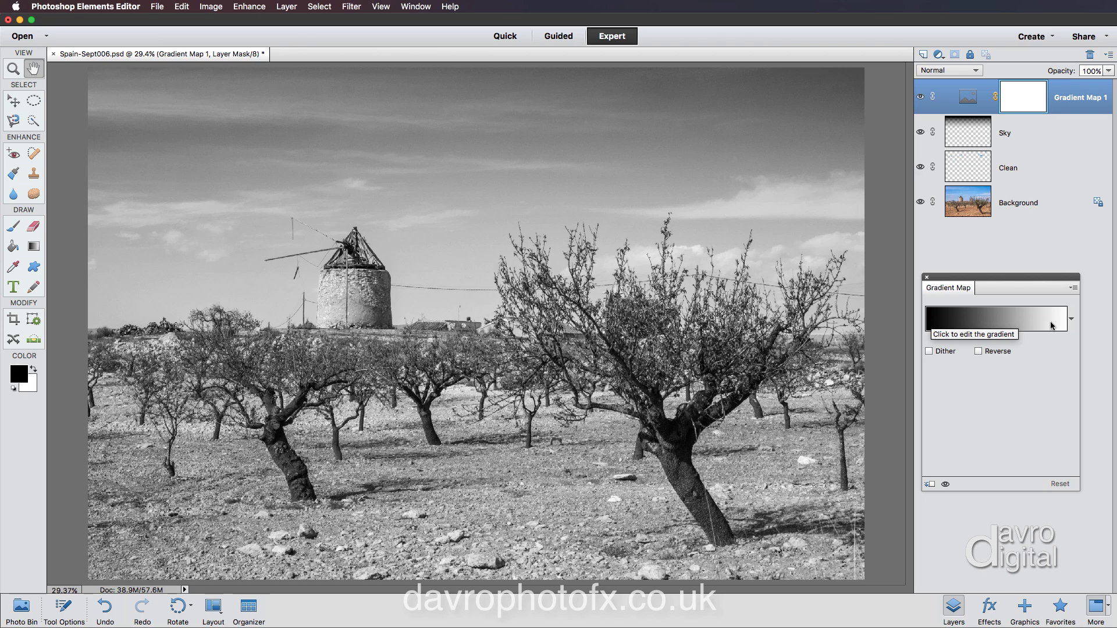
left_click(981, 320)
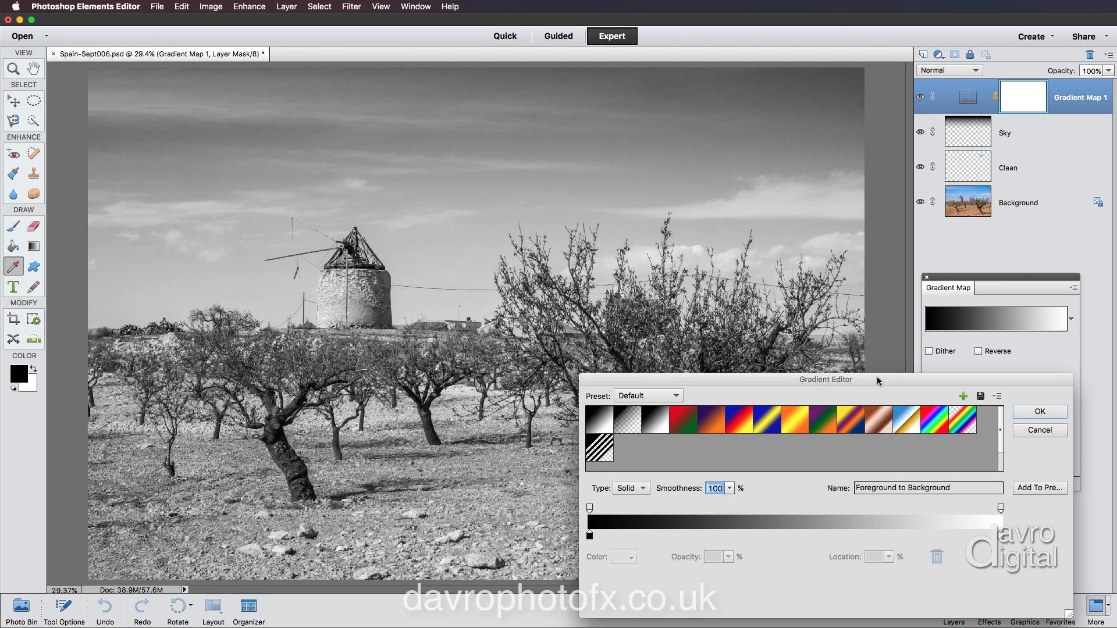
- Set the Gradient Map's black colour stop Location to 6%
left_click_drag(879, 380, 942, 385)
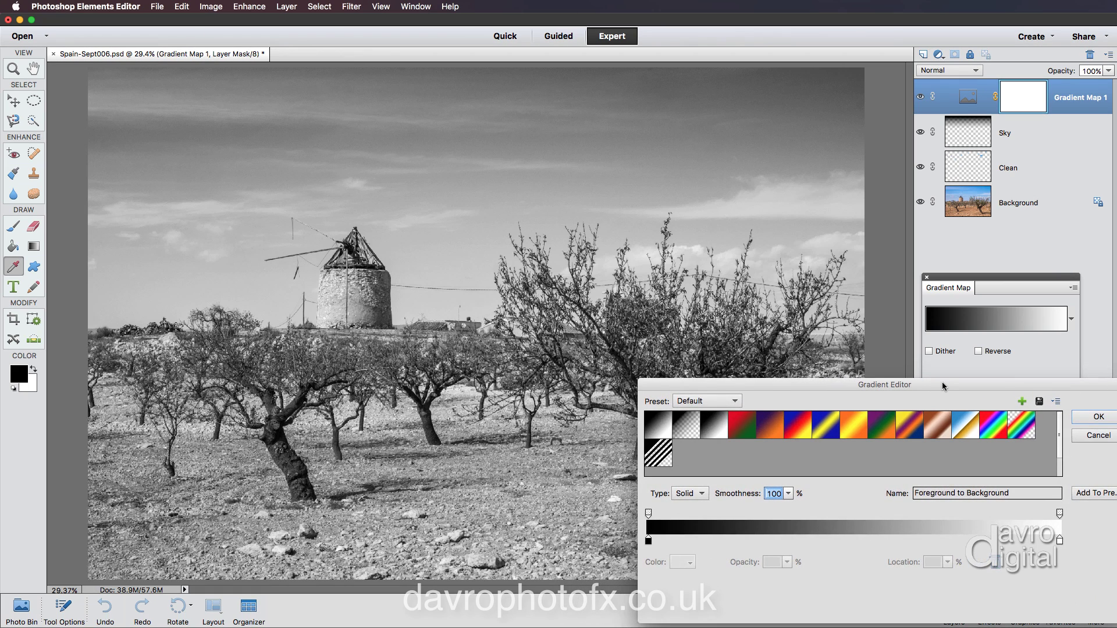
left_click(649, 542)
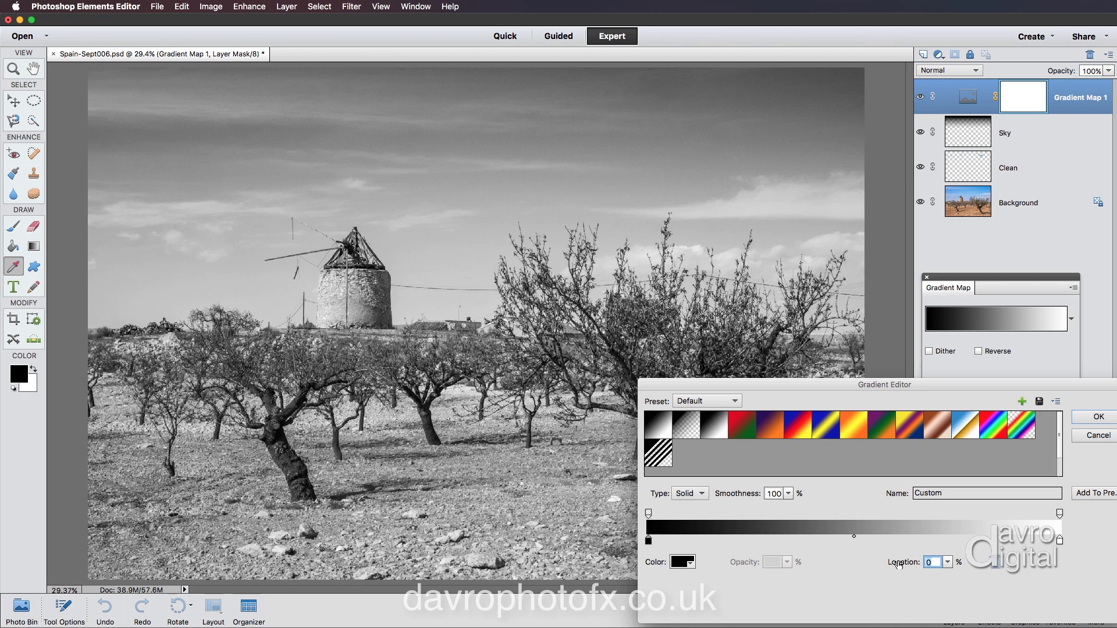
left_click_drag(899, 564, 914, 566)
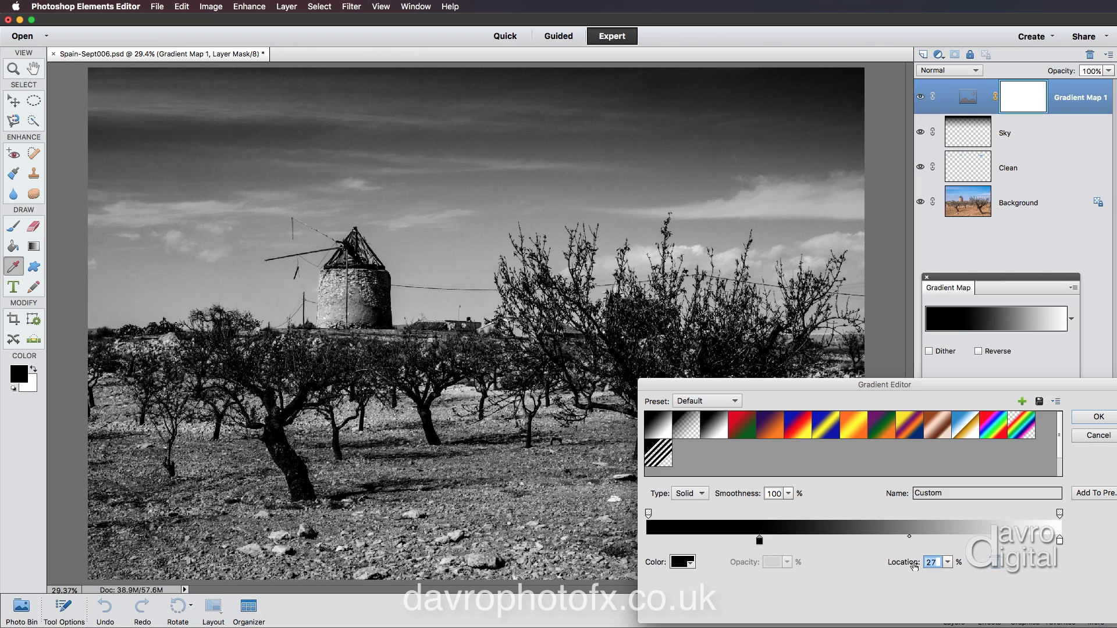
left_click_drag(914, 566, 901, 565)
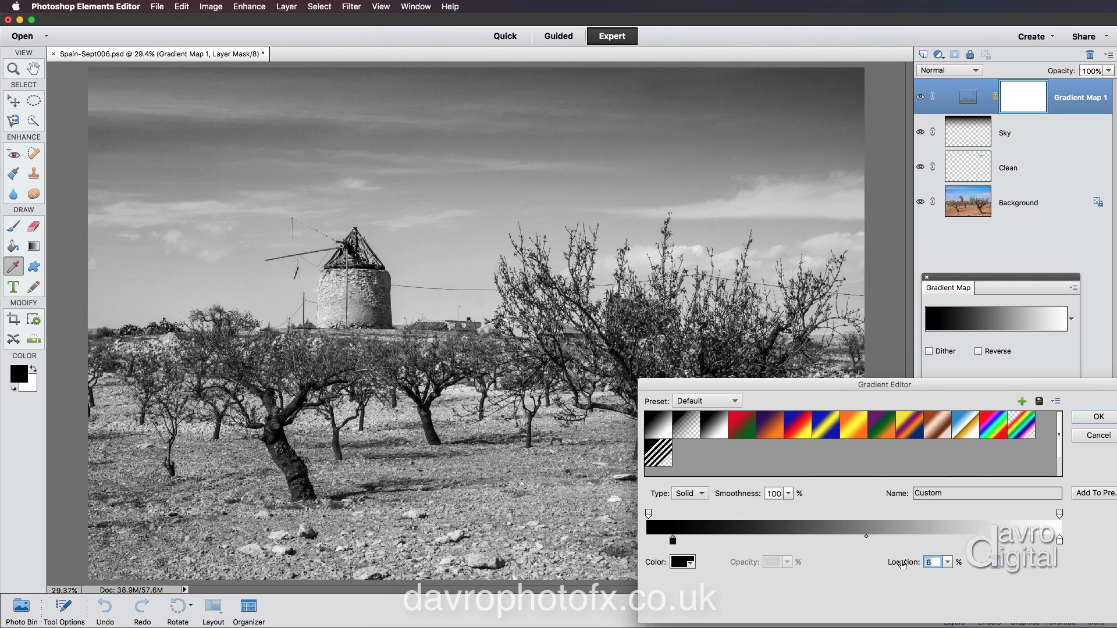
left_click_drag(876, 383, 875, 28)
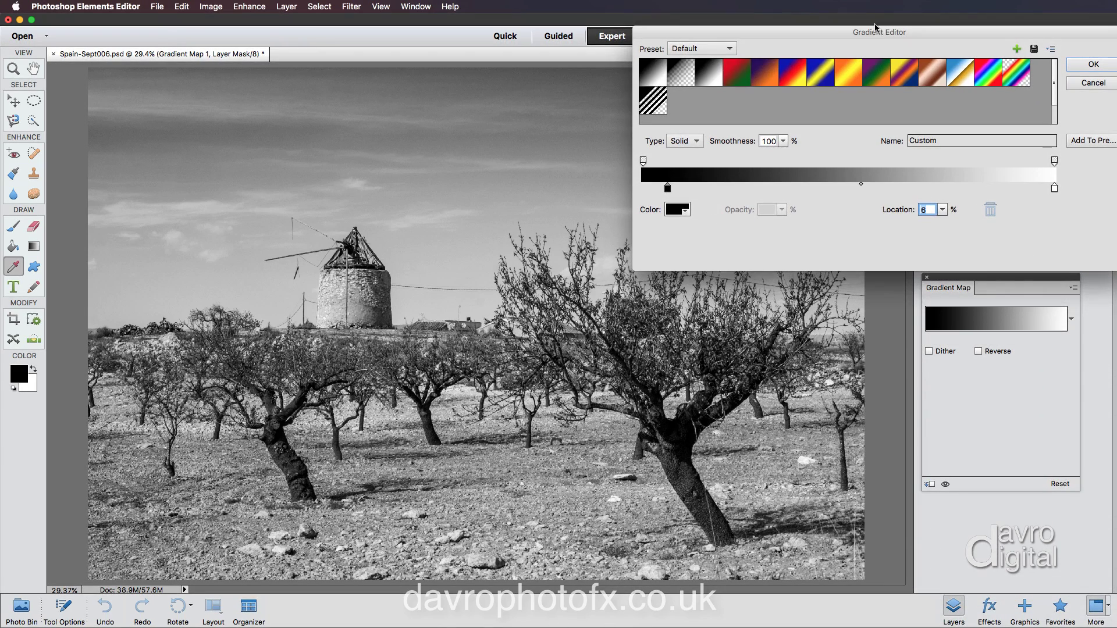
- Move the white stop to about 93% and the tonal midpoint to 52%
left_click(1054, 188)
left_click_drag(904, 212, 902, 213)
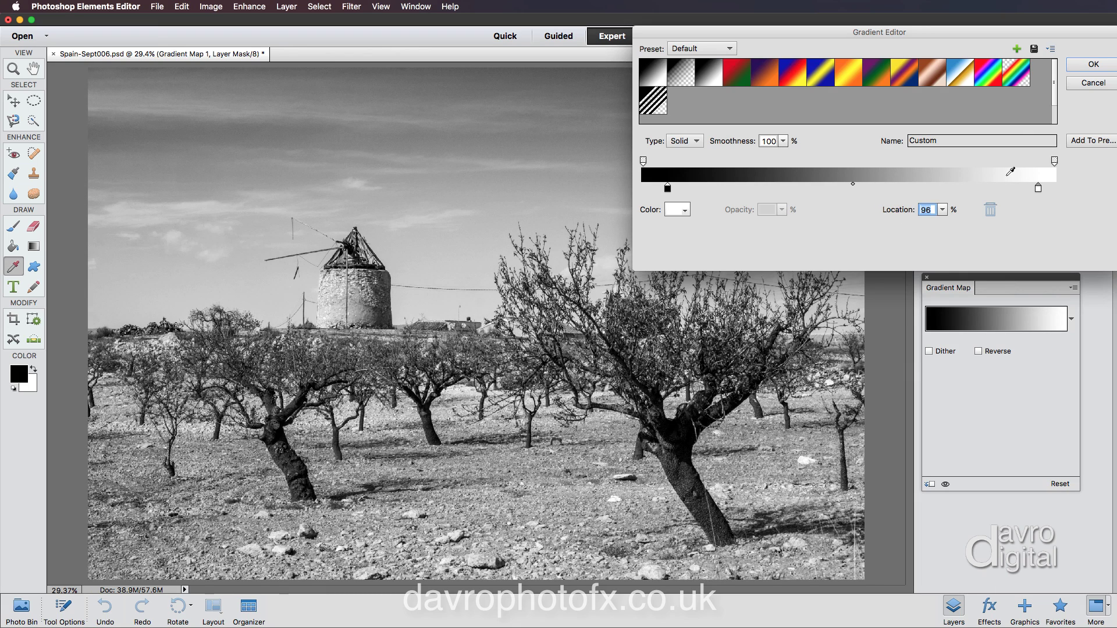
left_click_drag(898, 213, 897, 213)
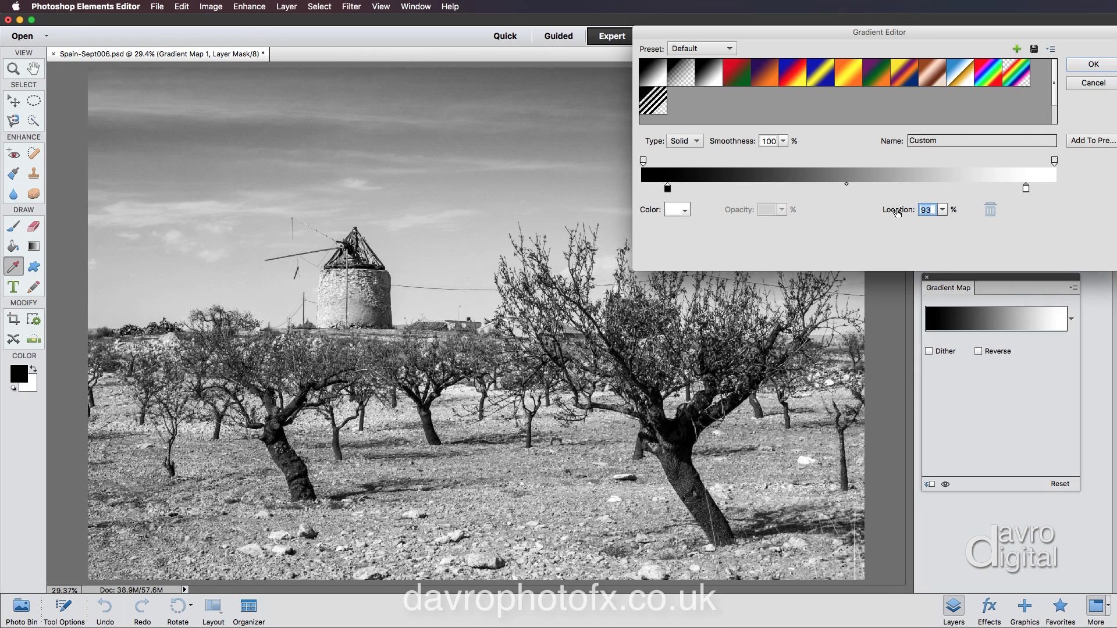
left_click(847, 186)
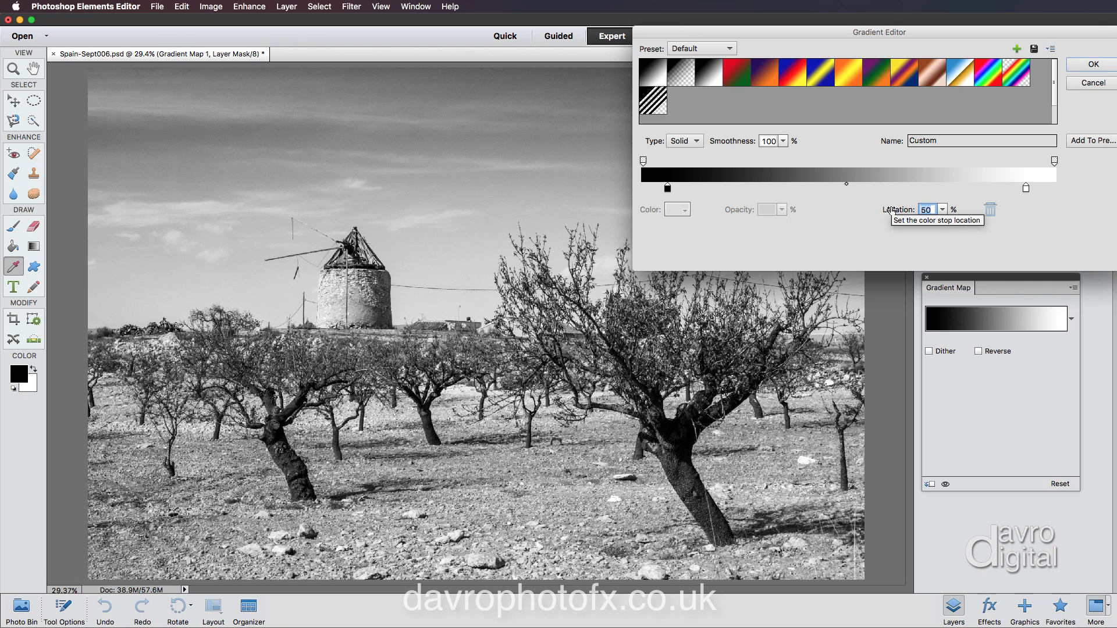
left_click_drag(892, 210, 894, 211)
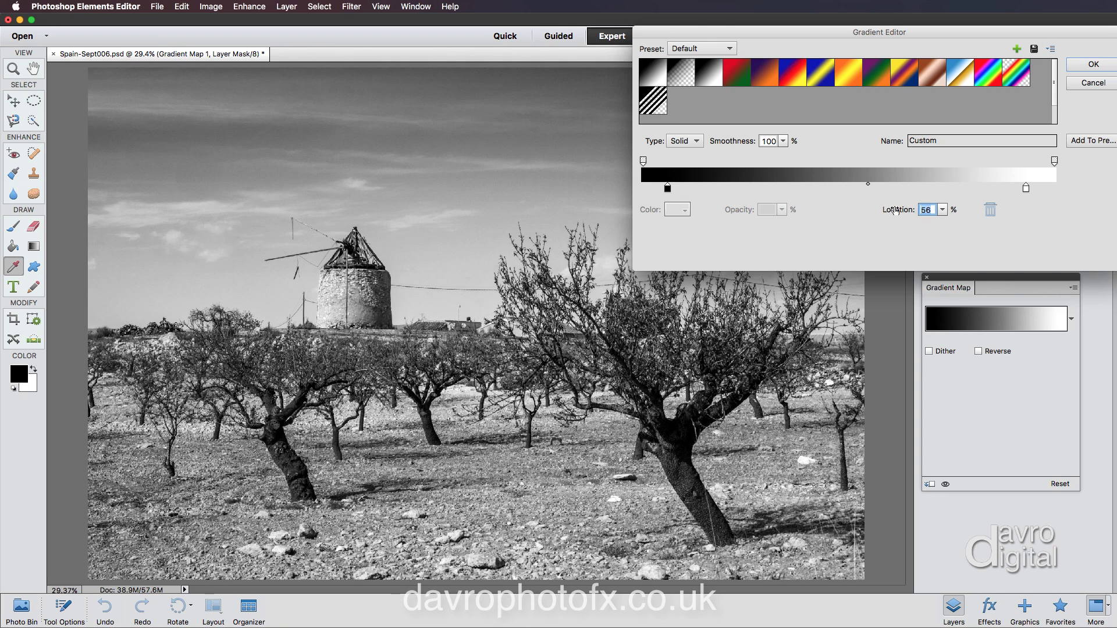
left_click_drag(894, 210, 893, 211)
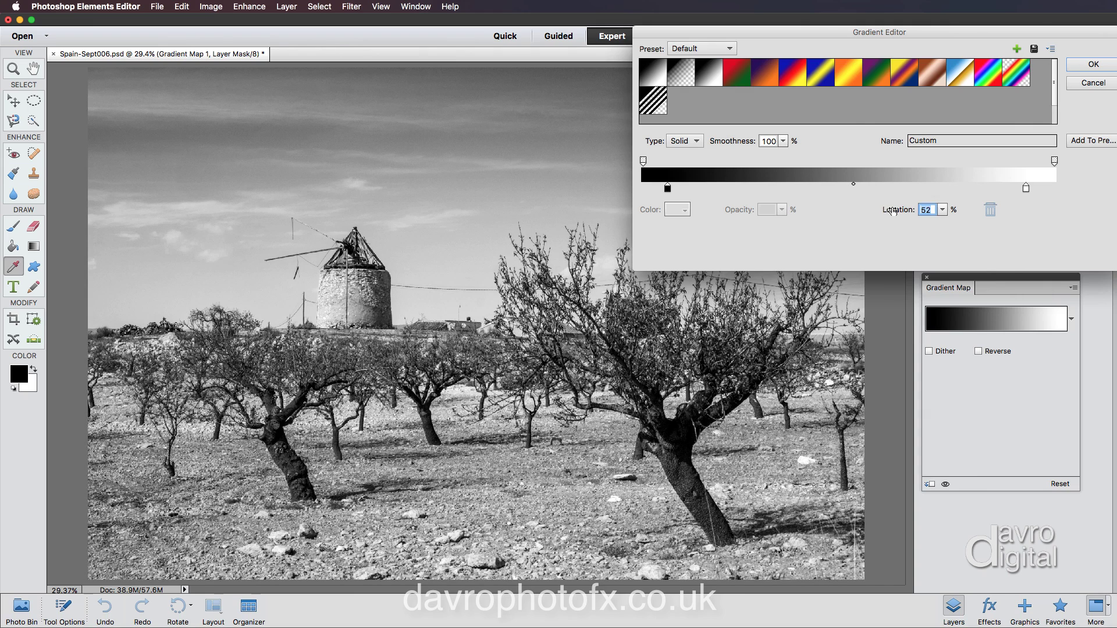
left_click_drag(843, 32, 832, 96)
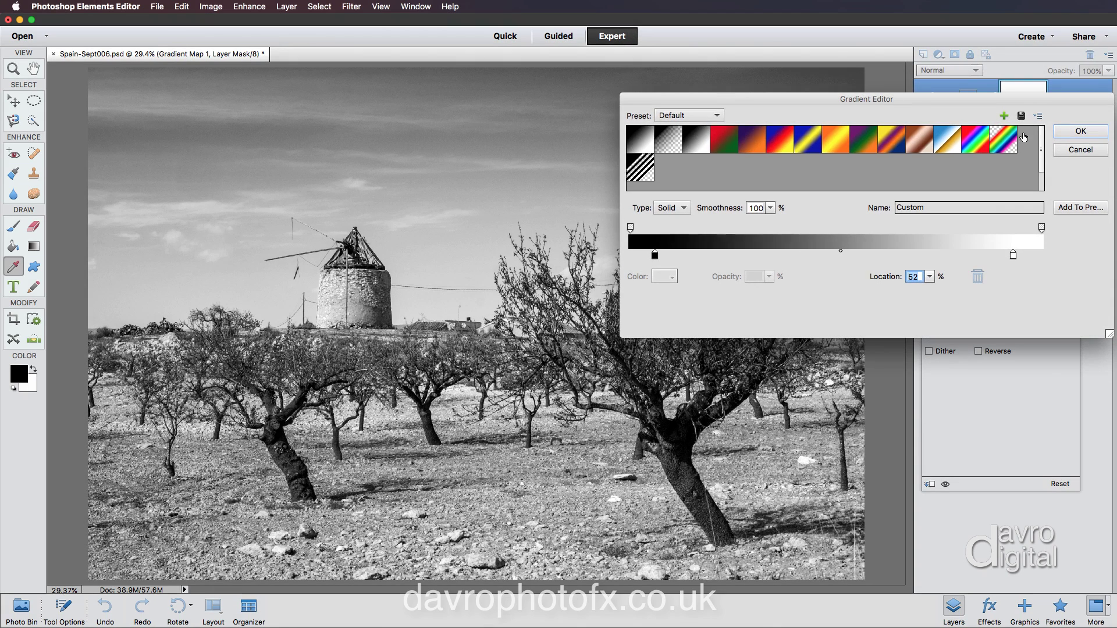
- Accept the gradient, then reopen the Gradient Editor with the black stop selected
left_click(1076, 133)
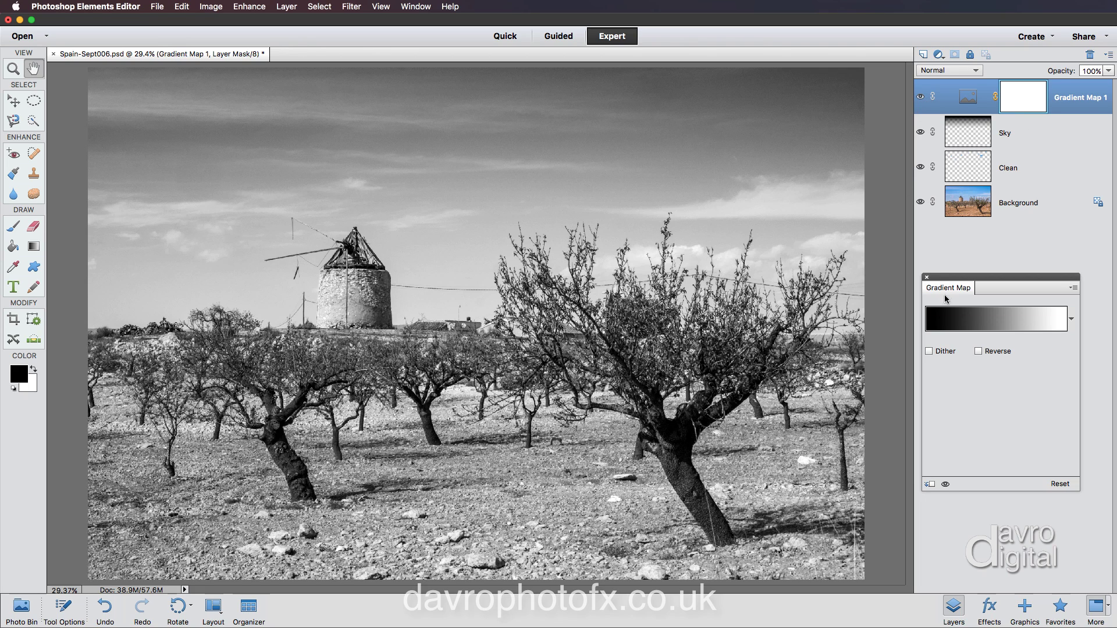
left_click(976, 319)
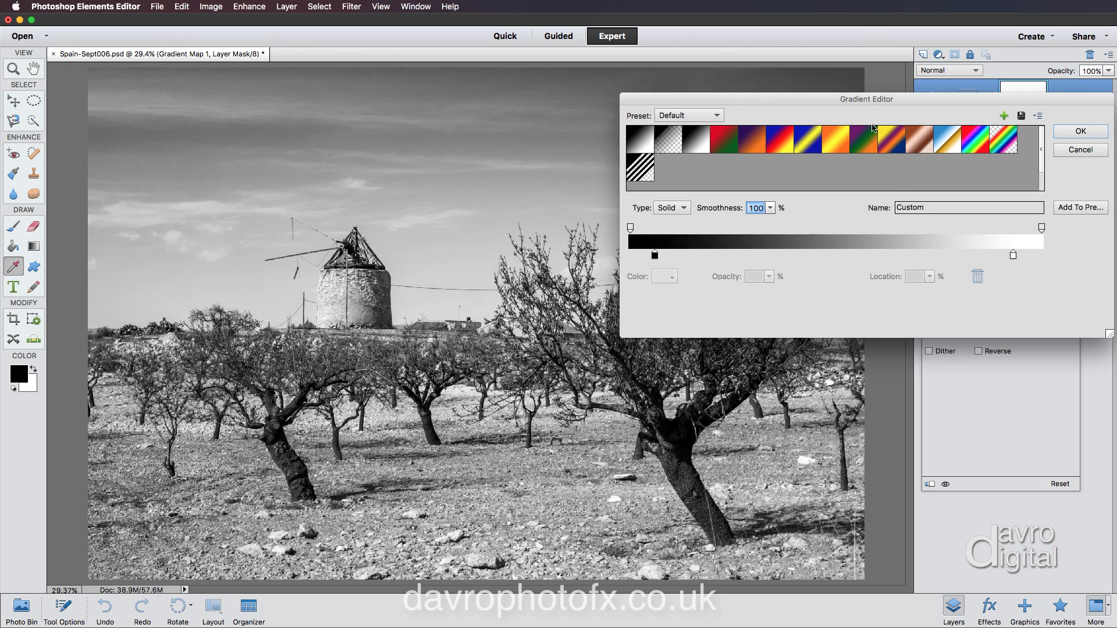
left_click_drag(868, 98, 875, 31)
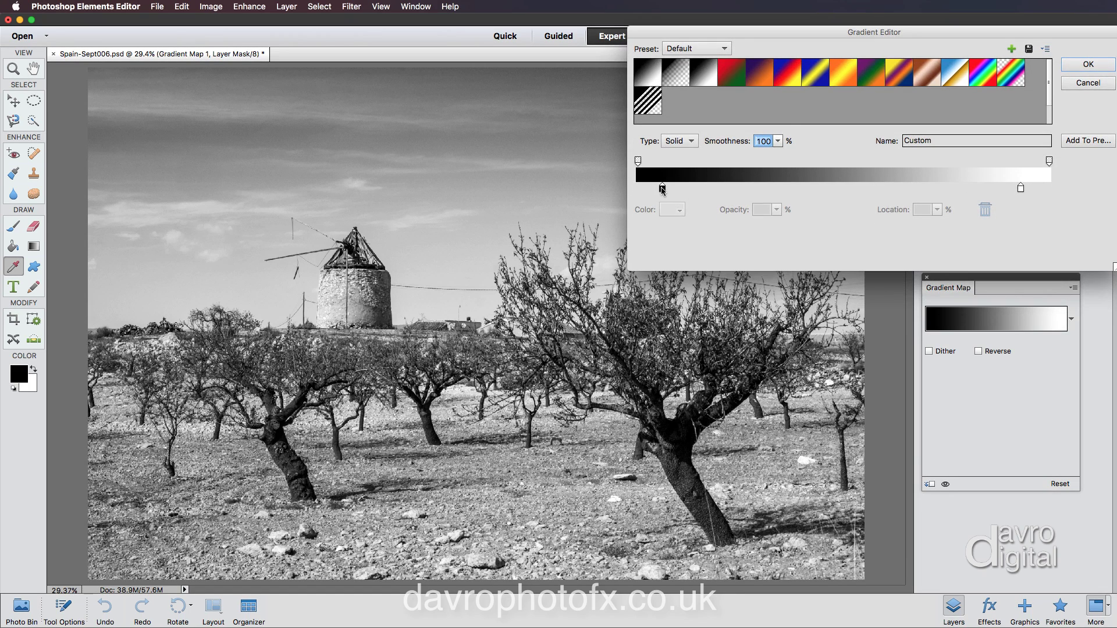
left_click(663, 189)
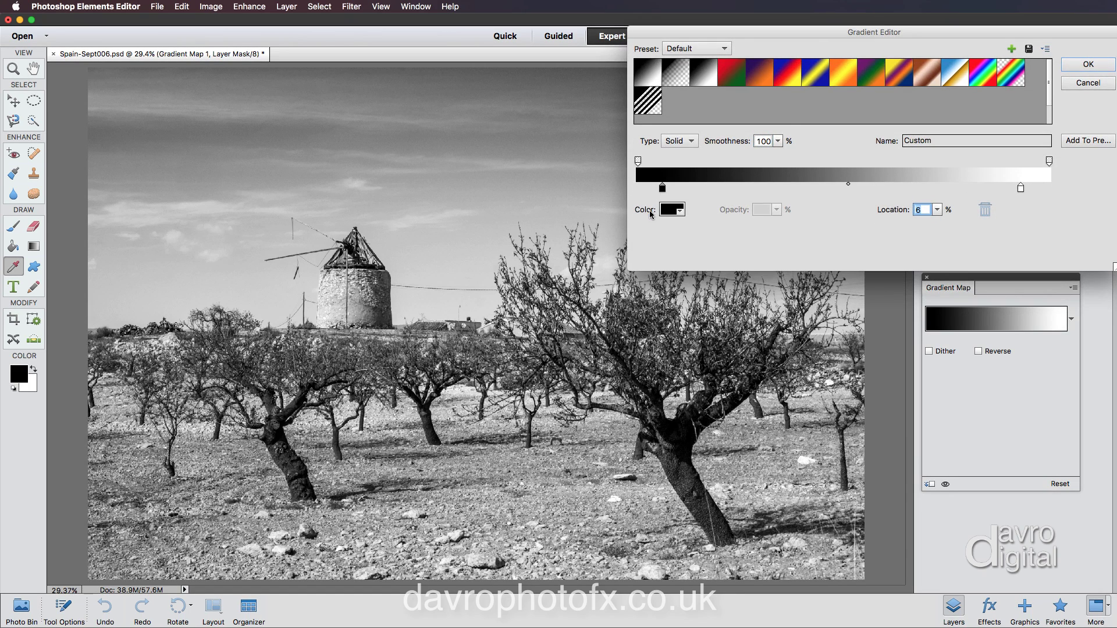
- Change the black stop's colour to a dark sepia brown (#251c0d)
left_click(670, 210)
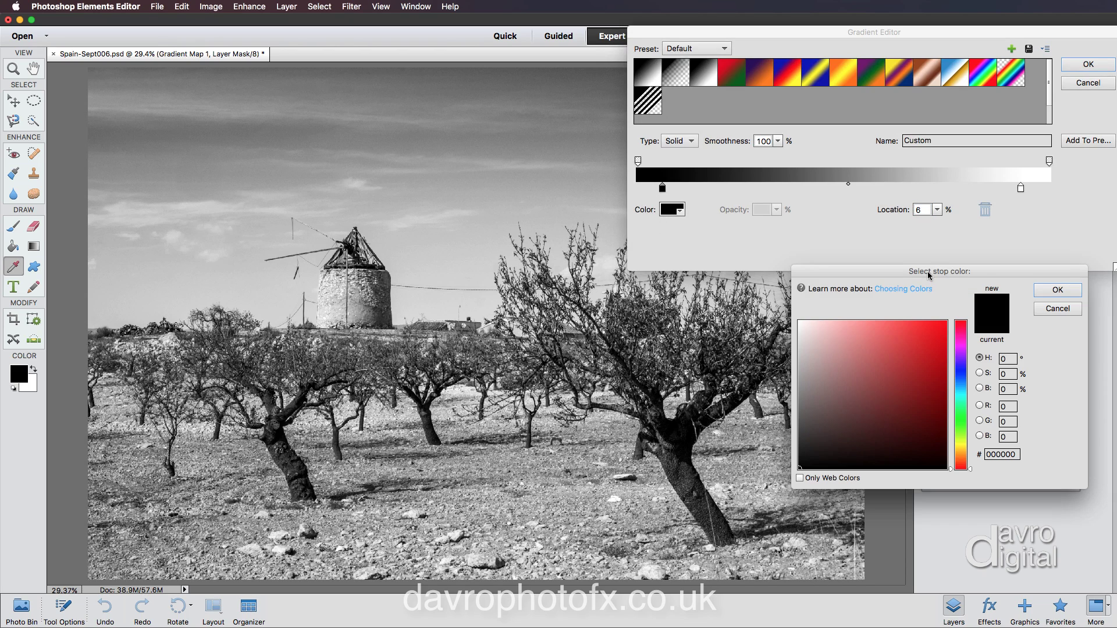
left_click_drag(927, 272, 945, 64)
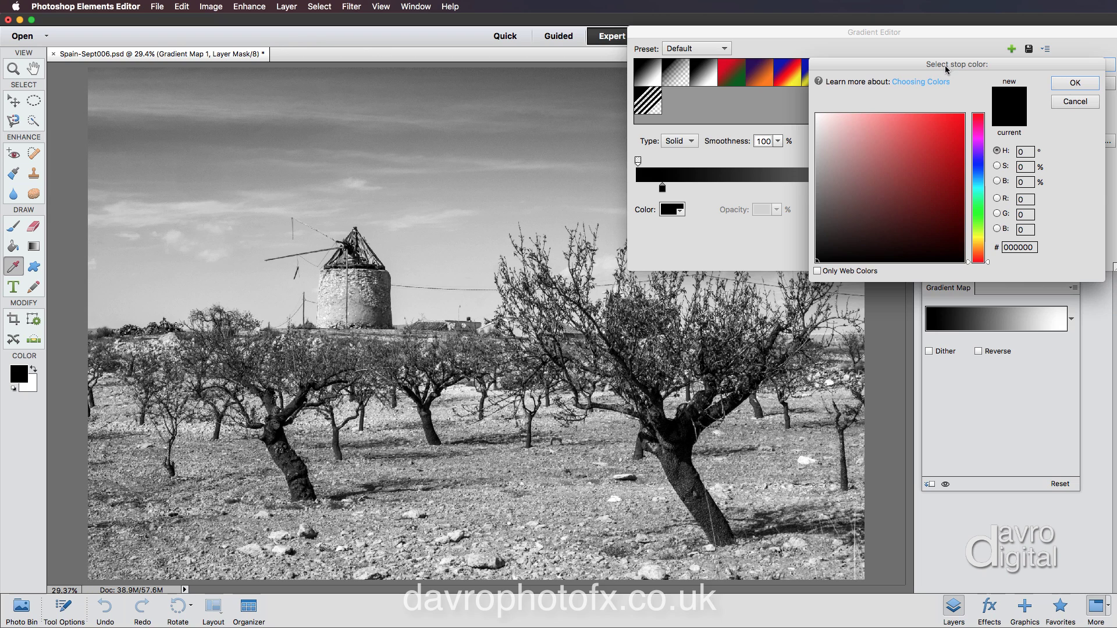
left_click(844, 234)
mouse_move(860, 228)
left_mouse_down()
mouse_move(918, 231)
mouse_move(910, 201)
mouse_move(927, 236)
left_mouse_up()
left_click_drag(989, 263, 989, 177)
mouse_move(920, 186)
left_mouse_down()
mouse_move(915, 223)
mouse_move(892, 242)
left_mouse_up()
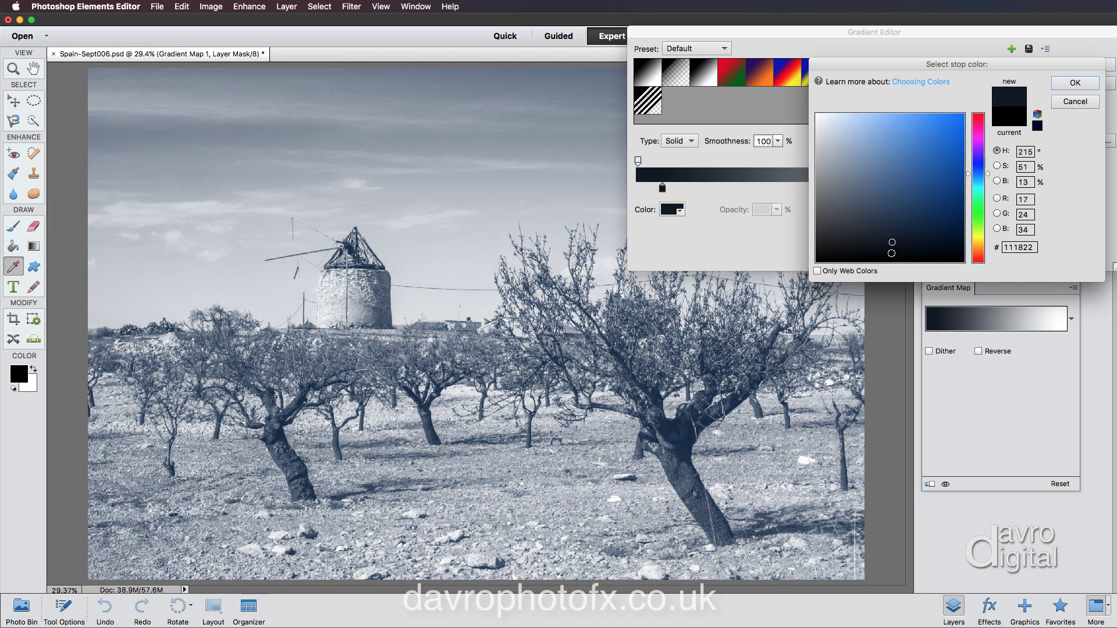
left_click_drag(988, 174, 987, 250)
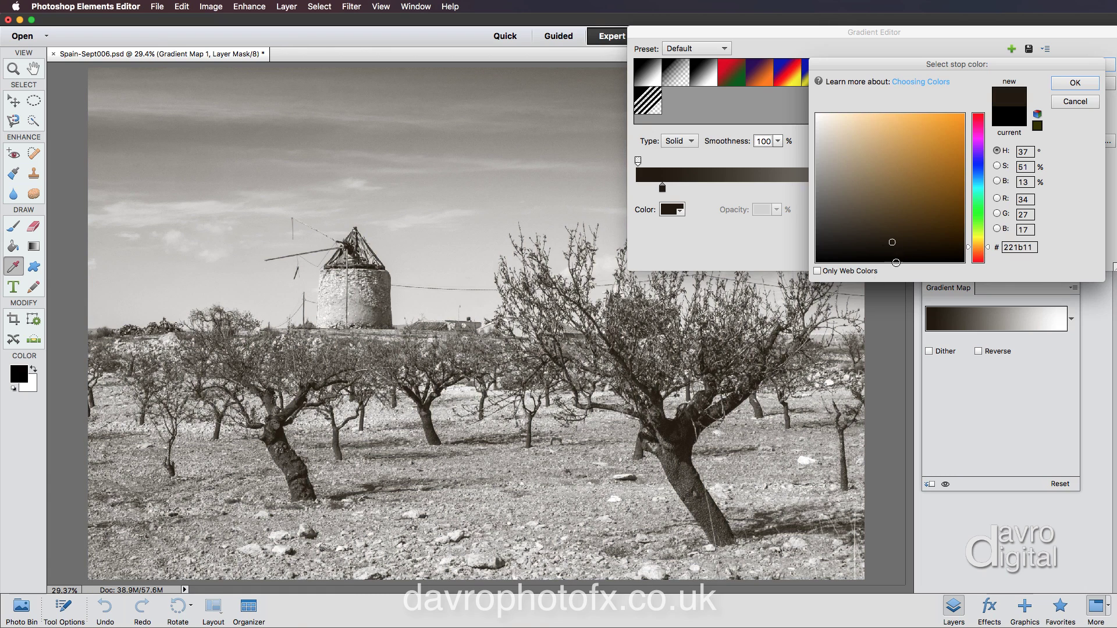
left_click_drag(901, 243, 910, 240)
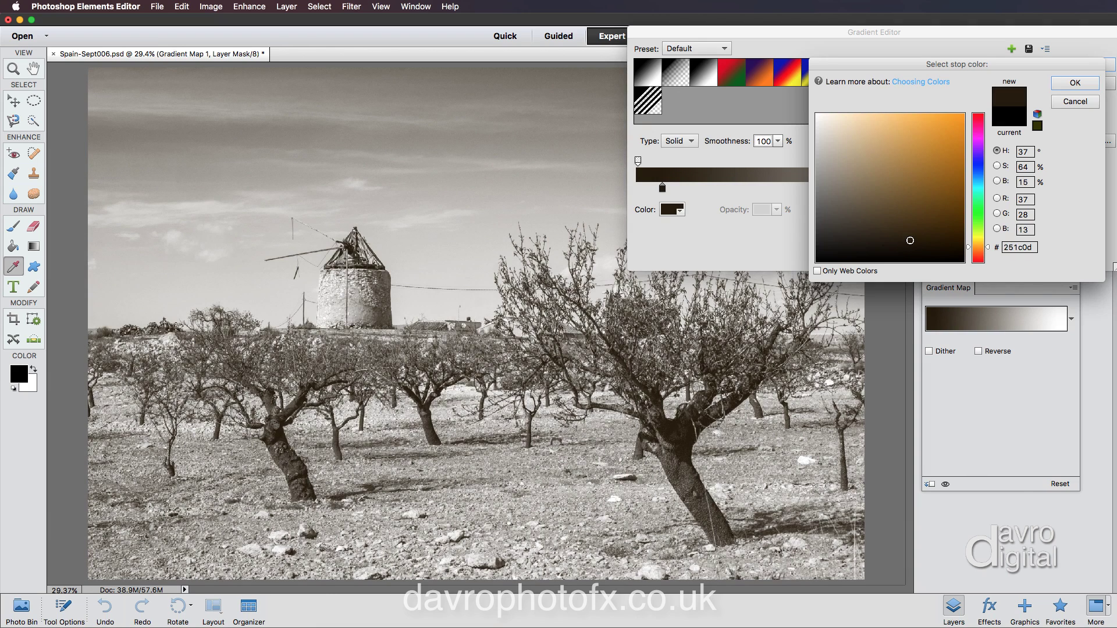
left_click(1075, 83)
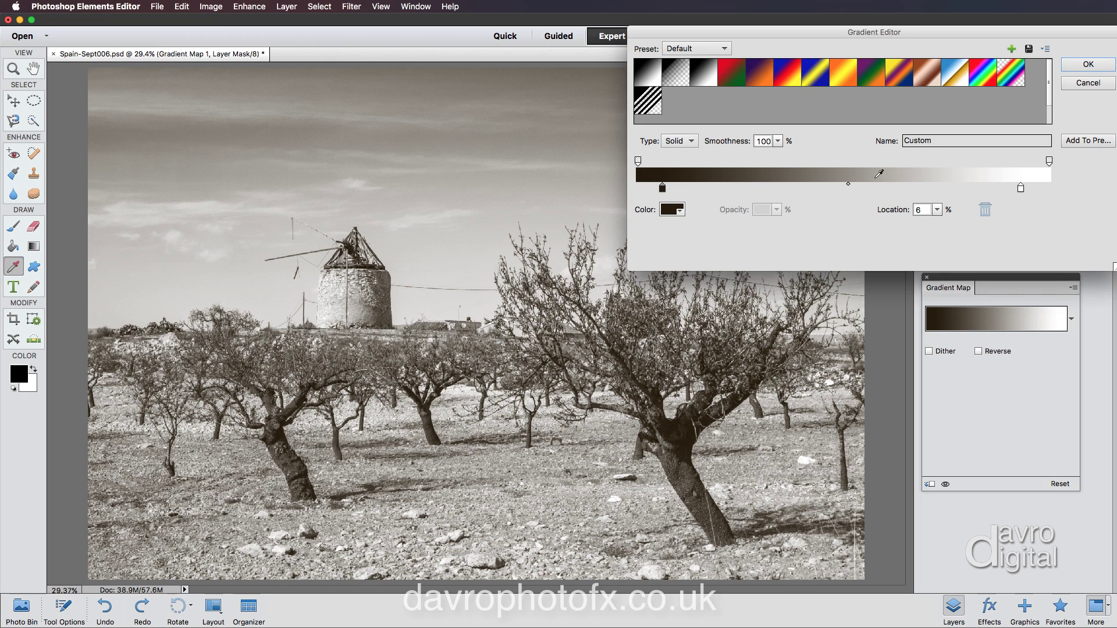
- Position the sepia gradient's dark stop at 12%, white stop at 85%, midpoint at 56%, and accept
left_click(676, 211)
left_click_drag(888, 212, 891, 212)
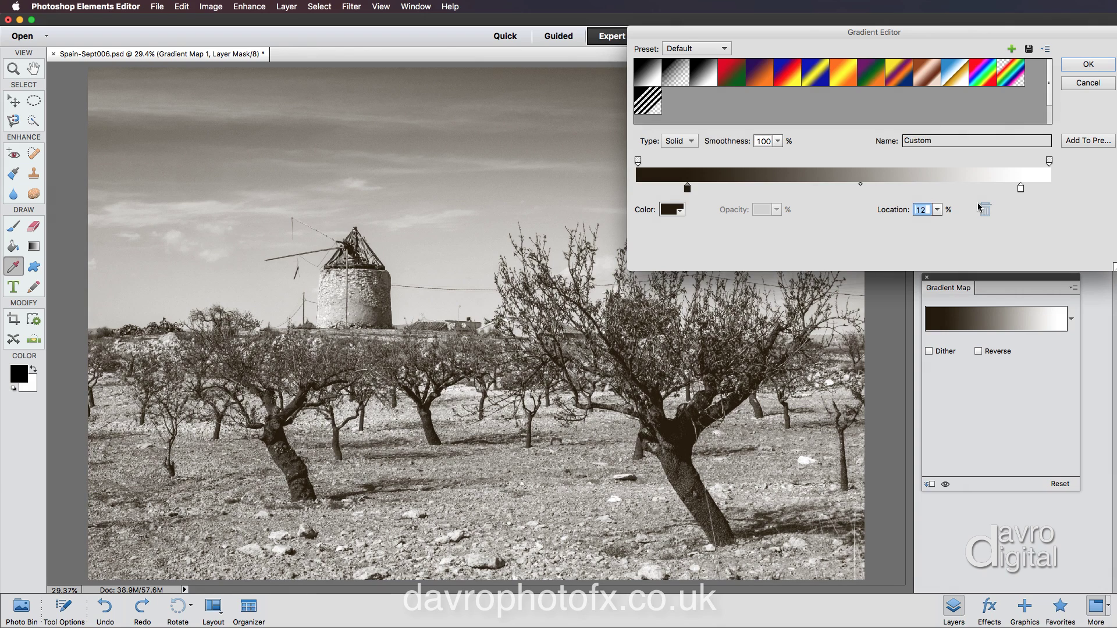
left_click(1021, 188)
left_click_drag(891, 212, 885, 212)
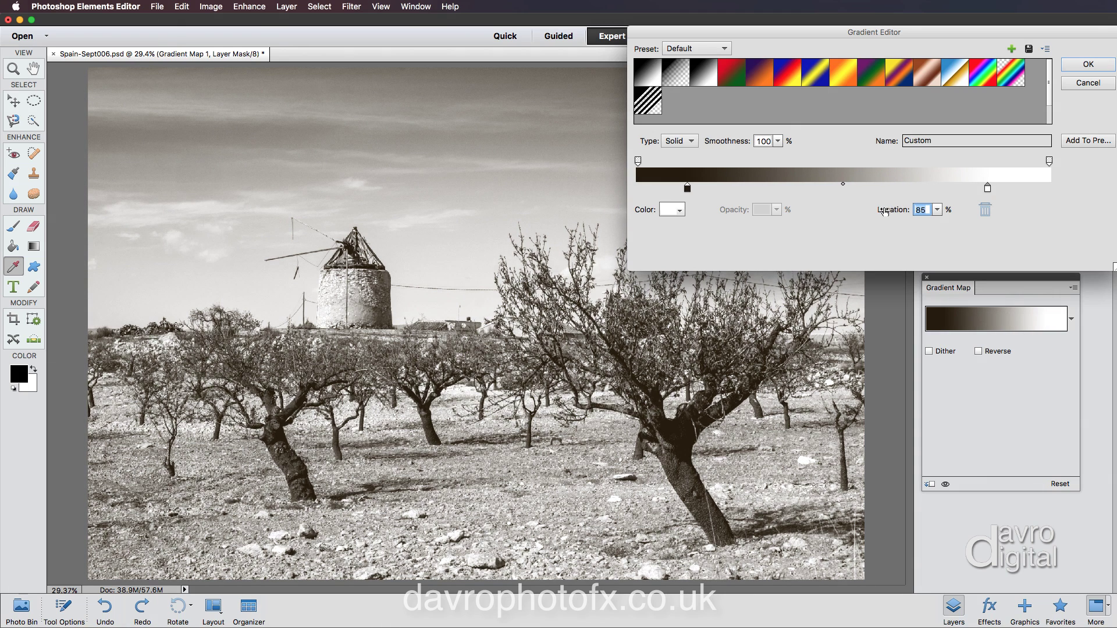
left_click(844, 186)
left_click_drag(891, 214, 893, 214)
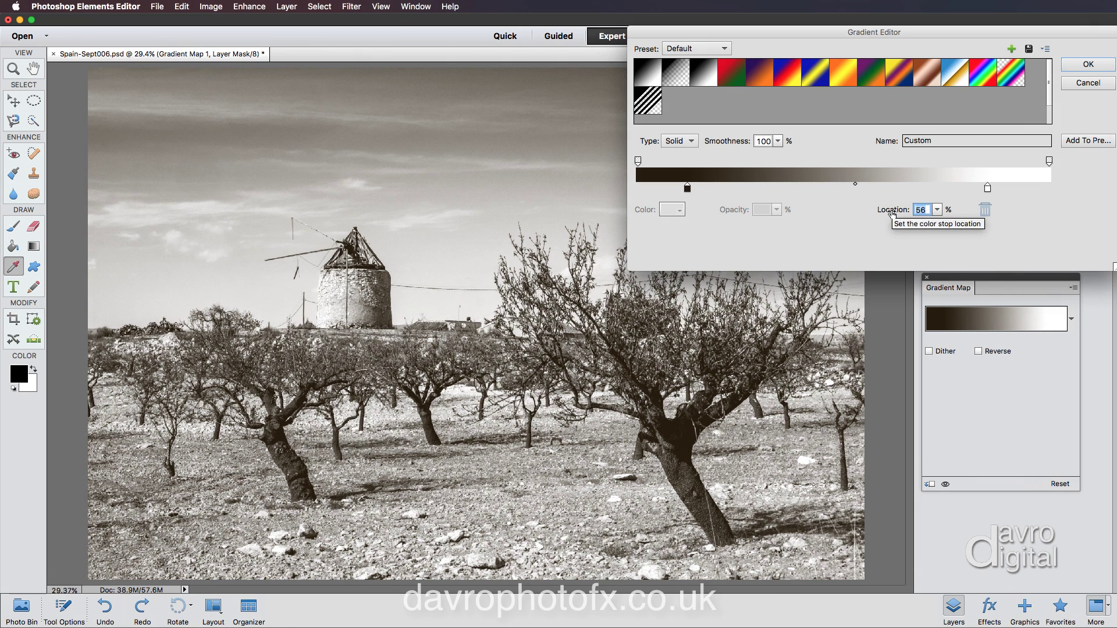
left_click(1089, 65)
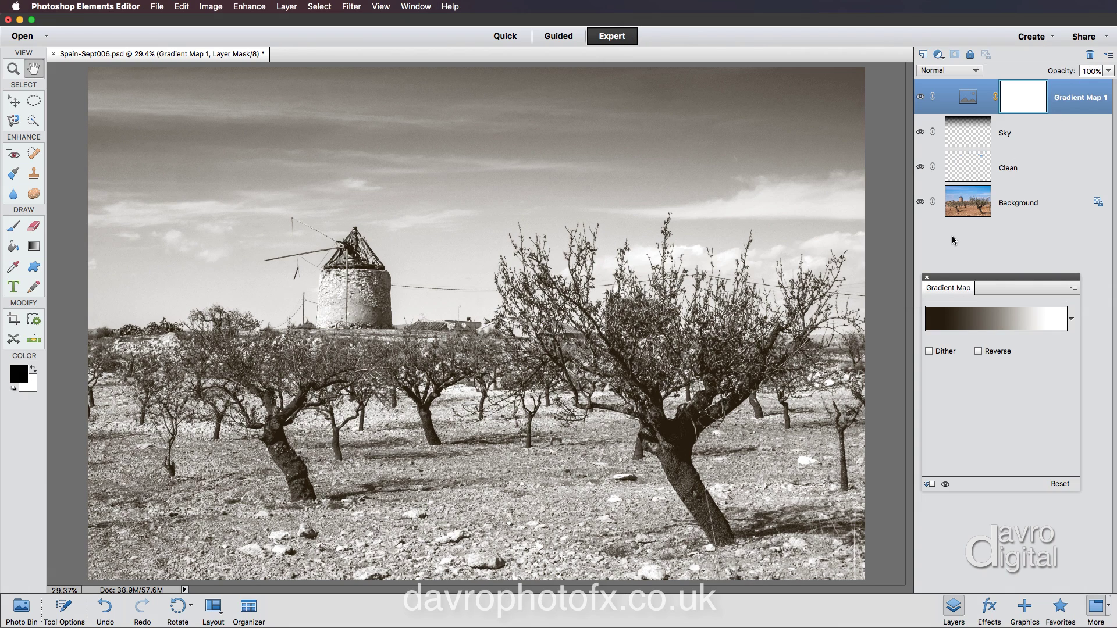
- Recheck the sepia gradient in the Gradient Map settings, leave it unchanged, and close the settings
left_click(926, 276)
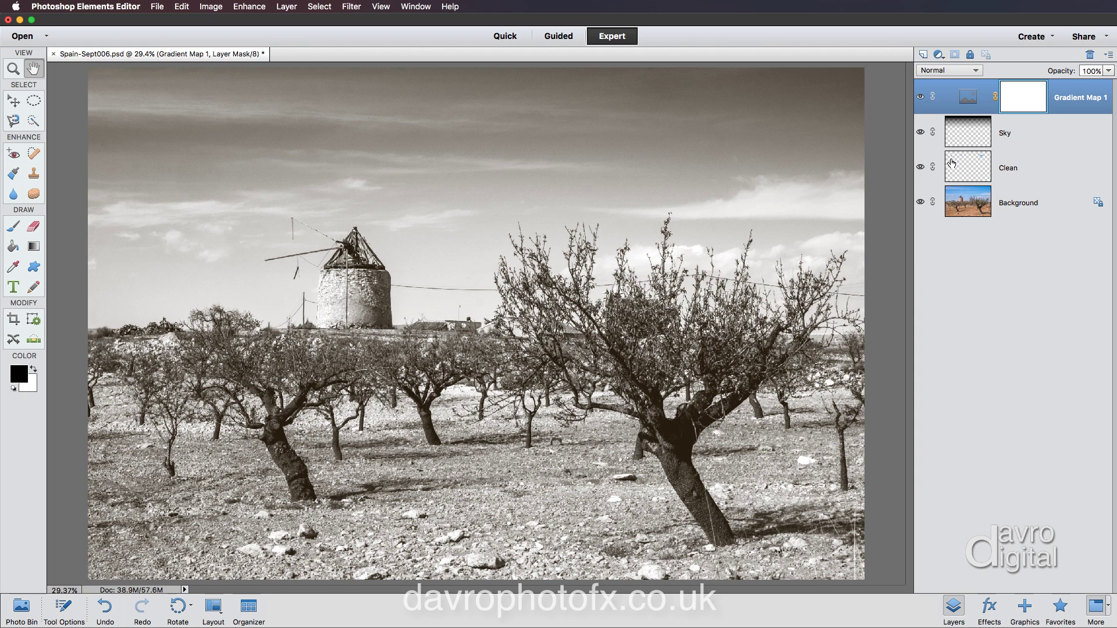
double_click(968, 99)
left_click(964, 321)
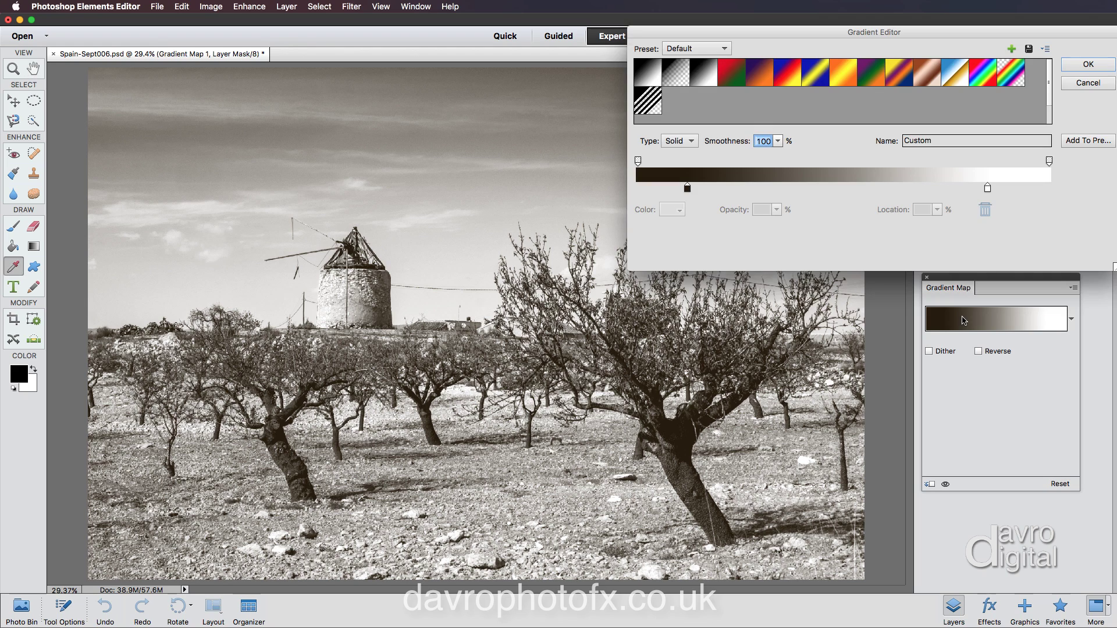
left_click(1087, 83)
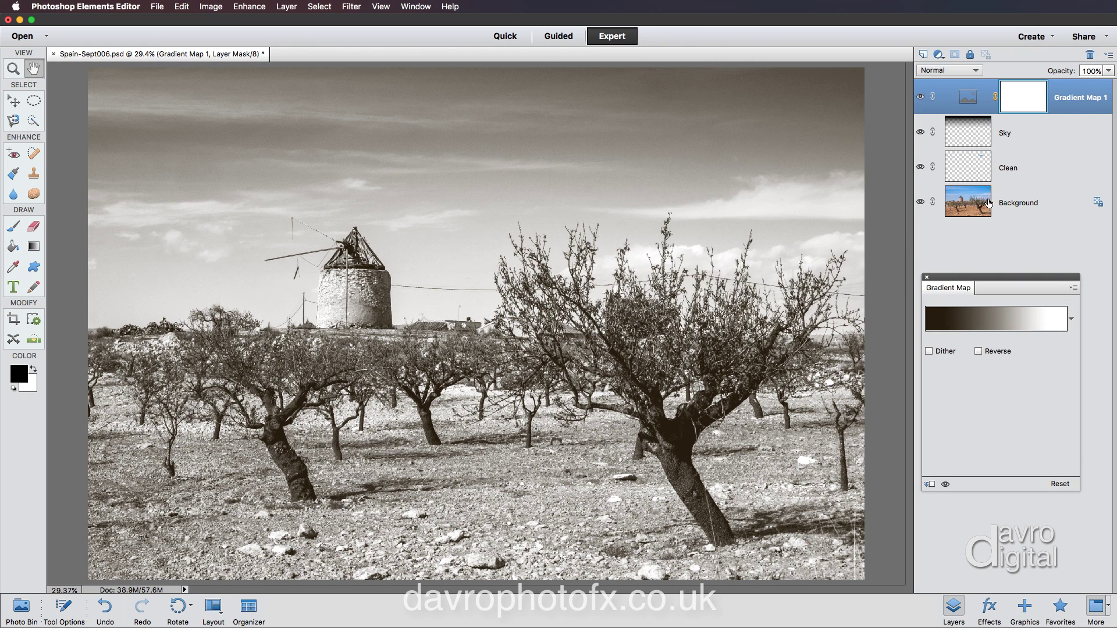
left_click(925, 277)
- Compare the sepia result with the colour original by toggling Gradient Map 1 and Sky visibility
left_click(920, 97)
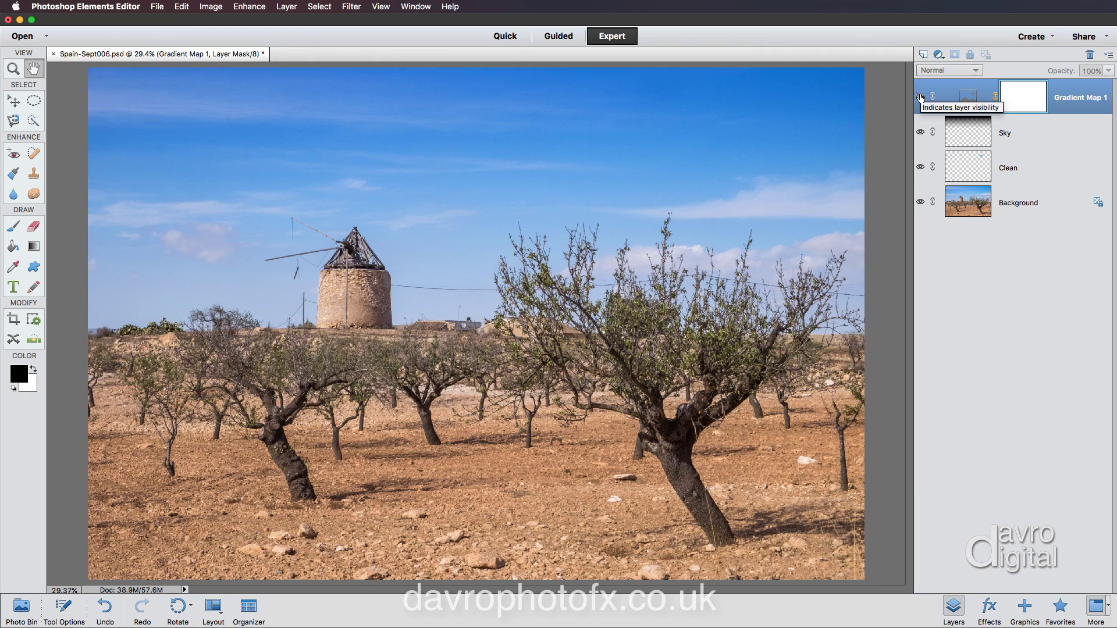
left_click(920, 97)
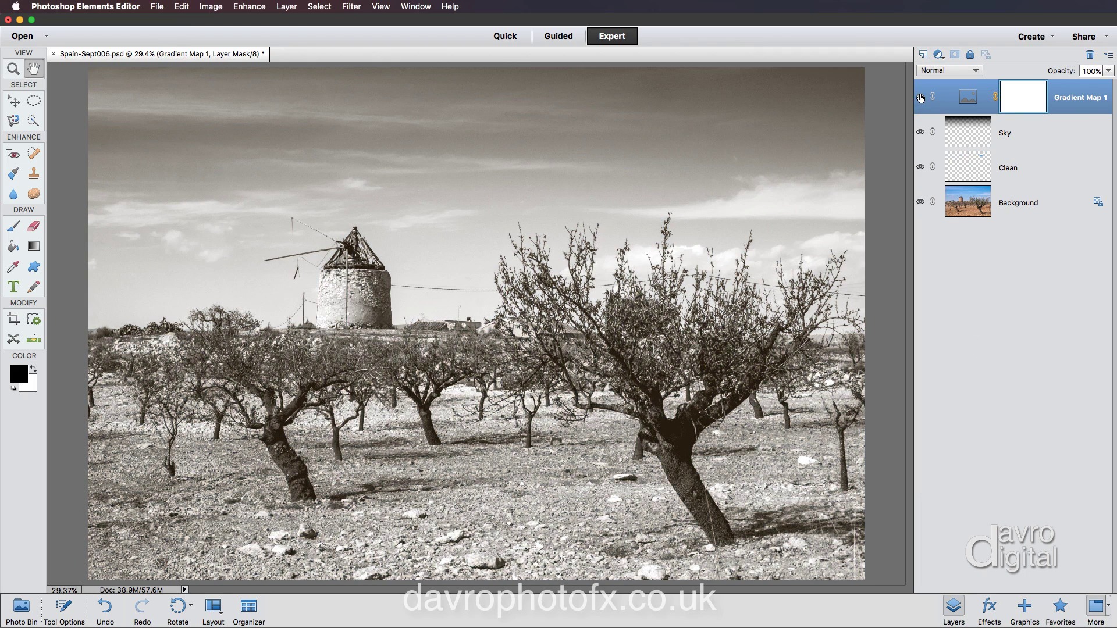
left_click(920, 133)
left_click(921, 133)
- Spot-heal two white stones near the big tree and in the foreground on the Clean layer
left_click(32, 155)
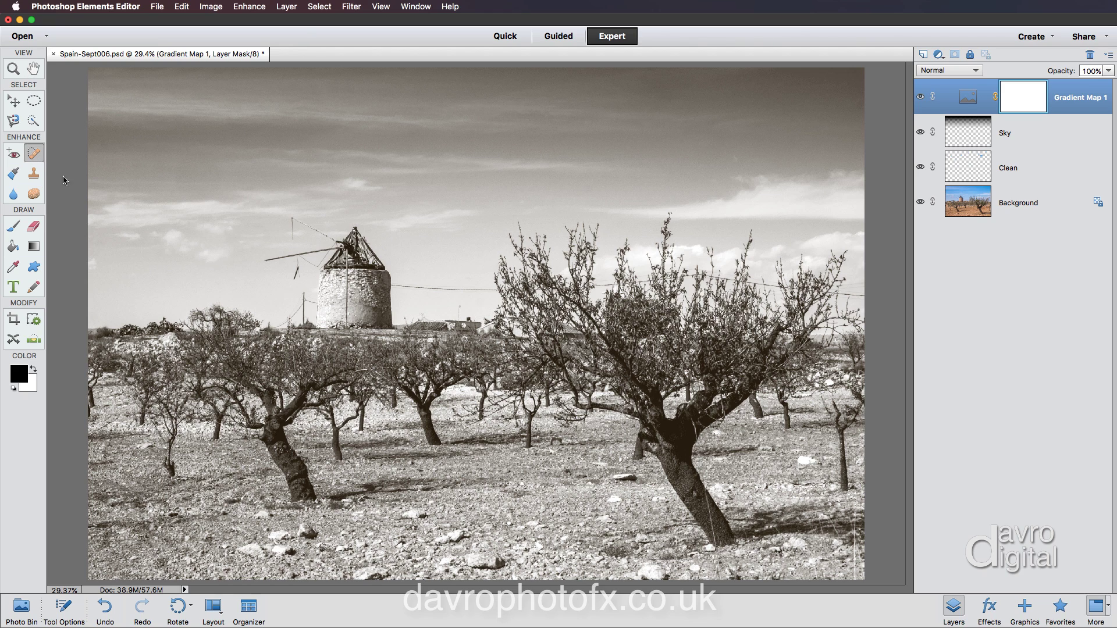
left_click(1018, 167)
left_click_drag(812, 465, 806, 462)
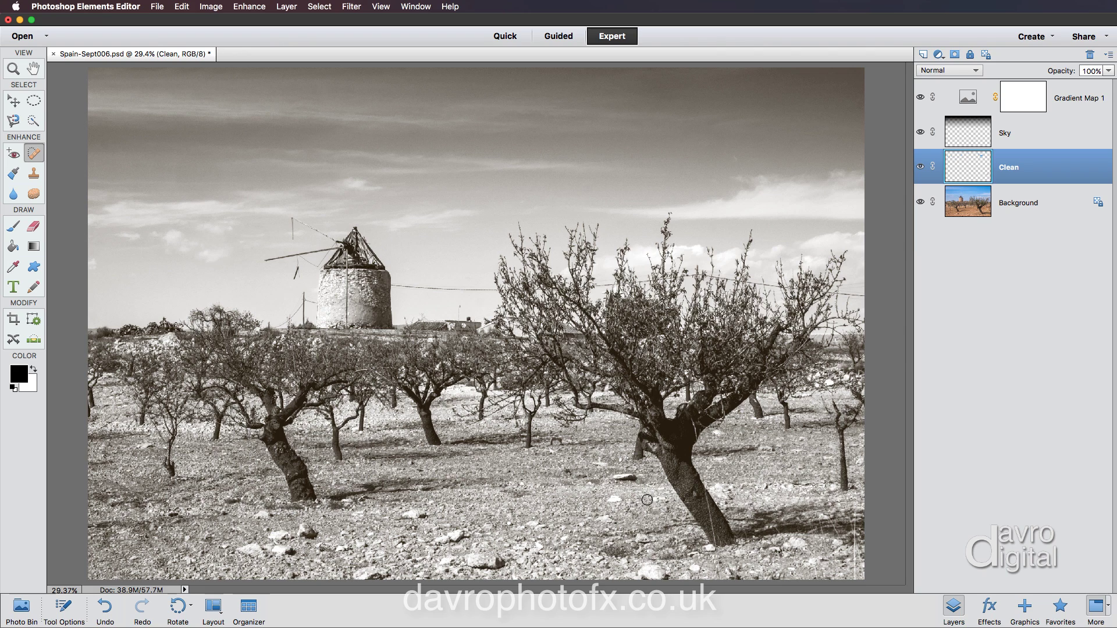
left_click_drag(625, 500, 616, 499)
left_click(960, 103)
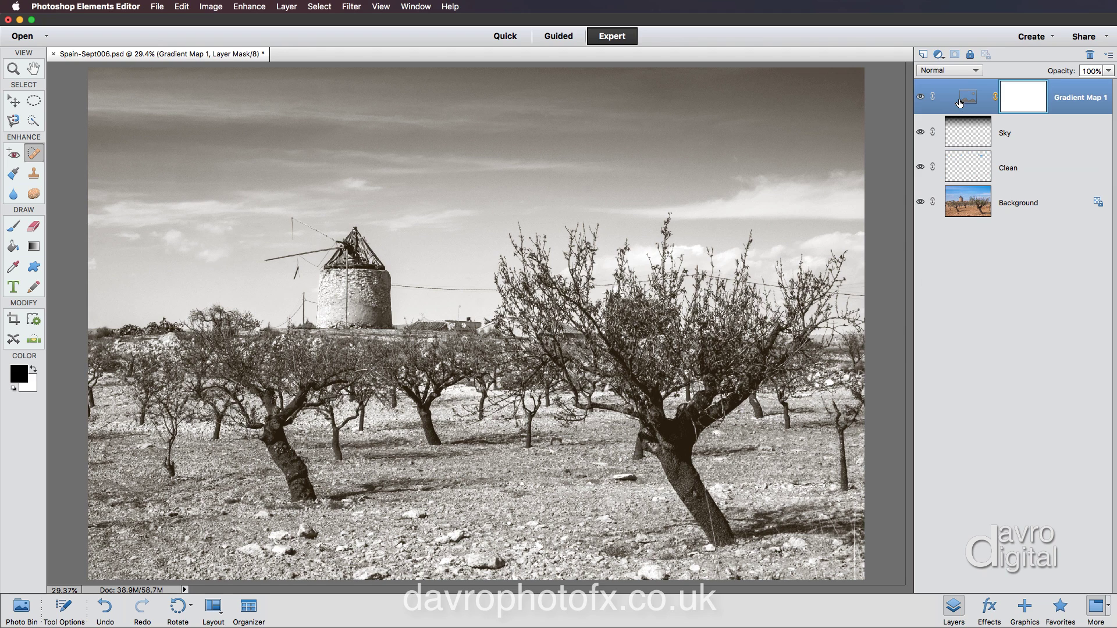
- Add a Levels layer with black input 10 and midtones 1.18, comparing it on and off
left_click(939, 54)
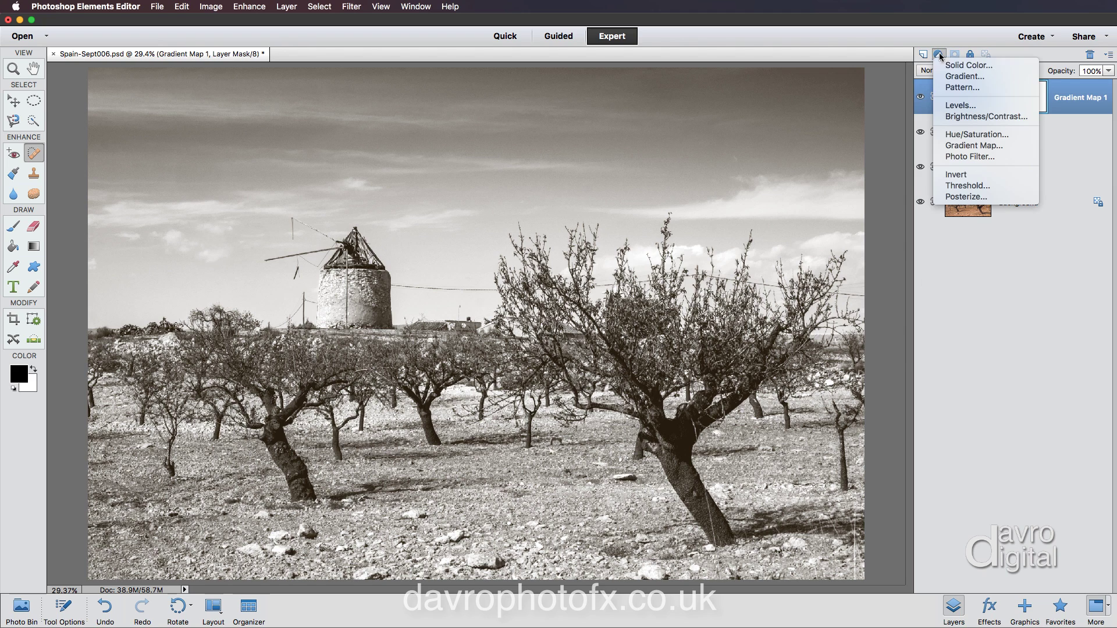
left_click(961, 105)
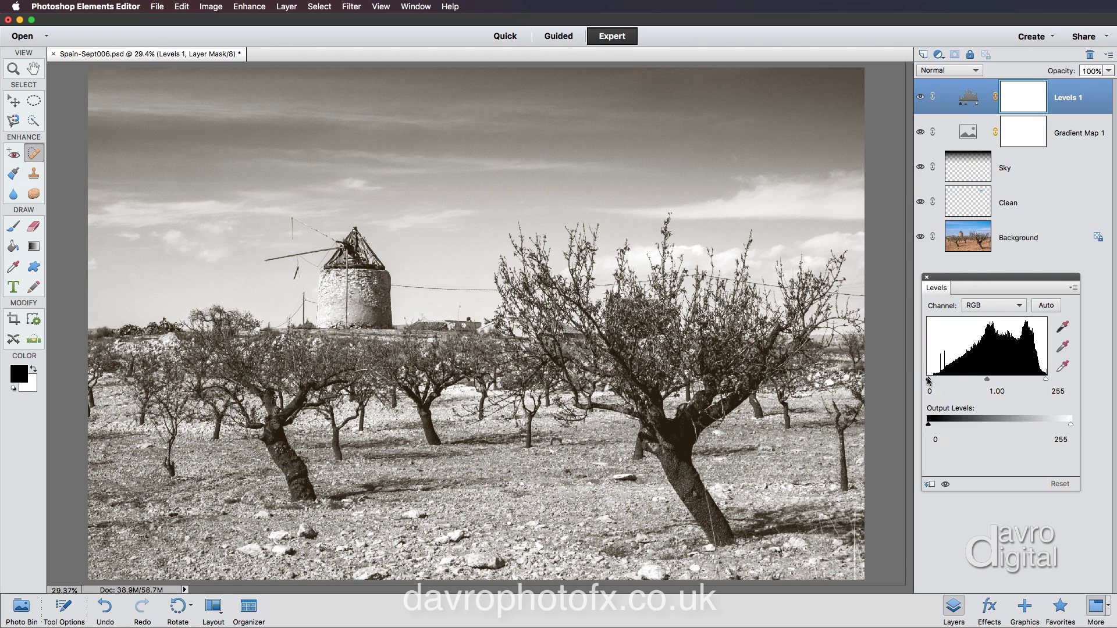
left_click_drag(928, 381, 933, 382)
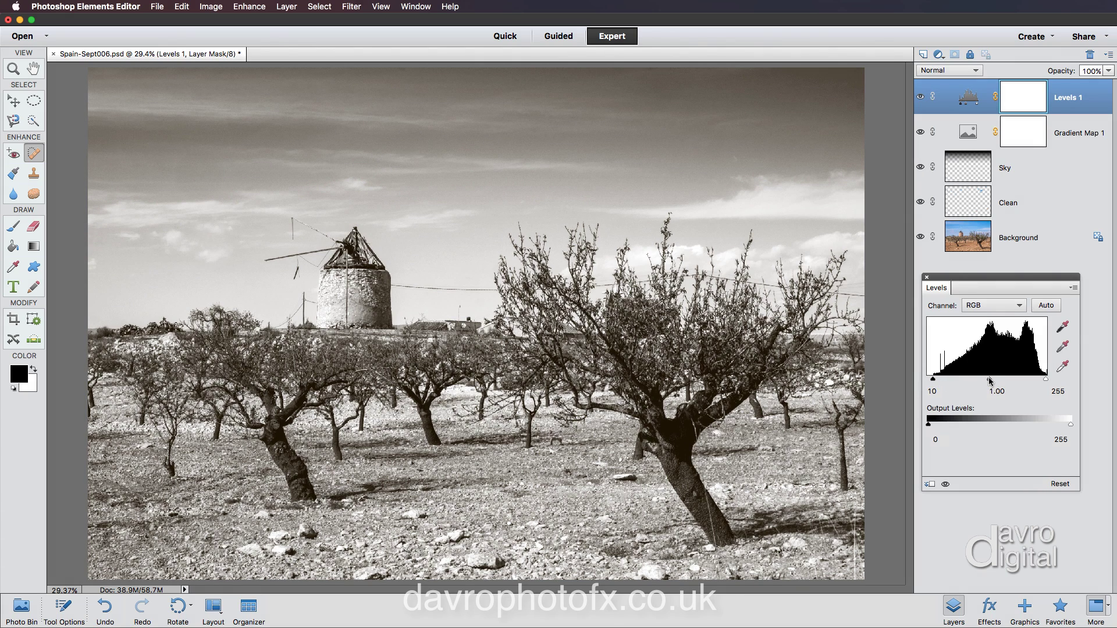
left_click_drag(990, 381, 989, 381)
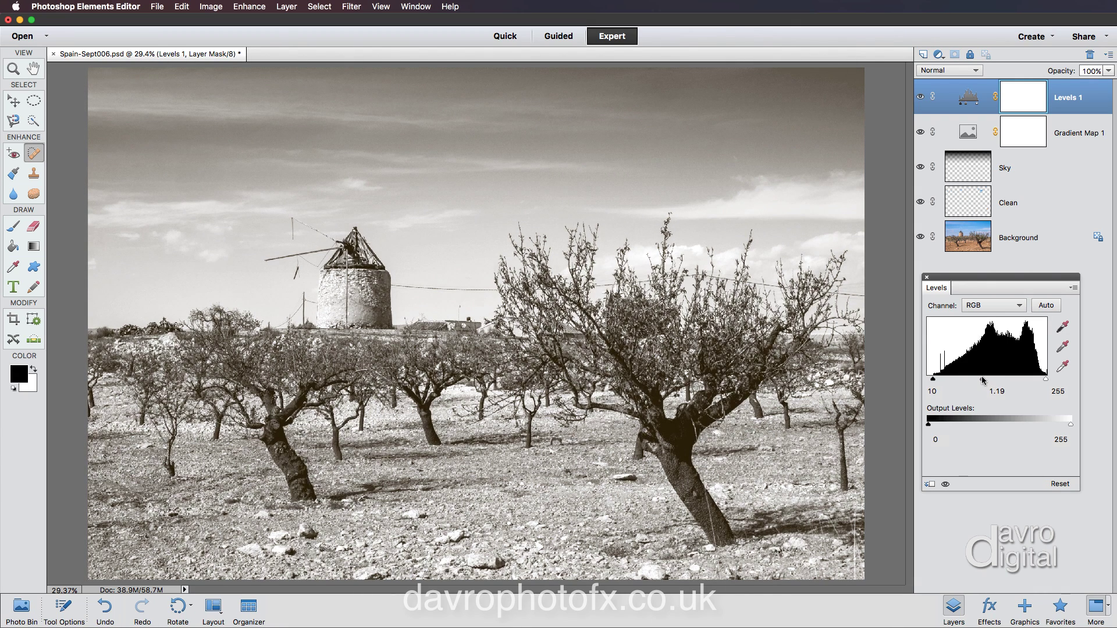
left_click_drag(982, 381, 982, 381)
left_click(946, 485)
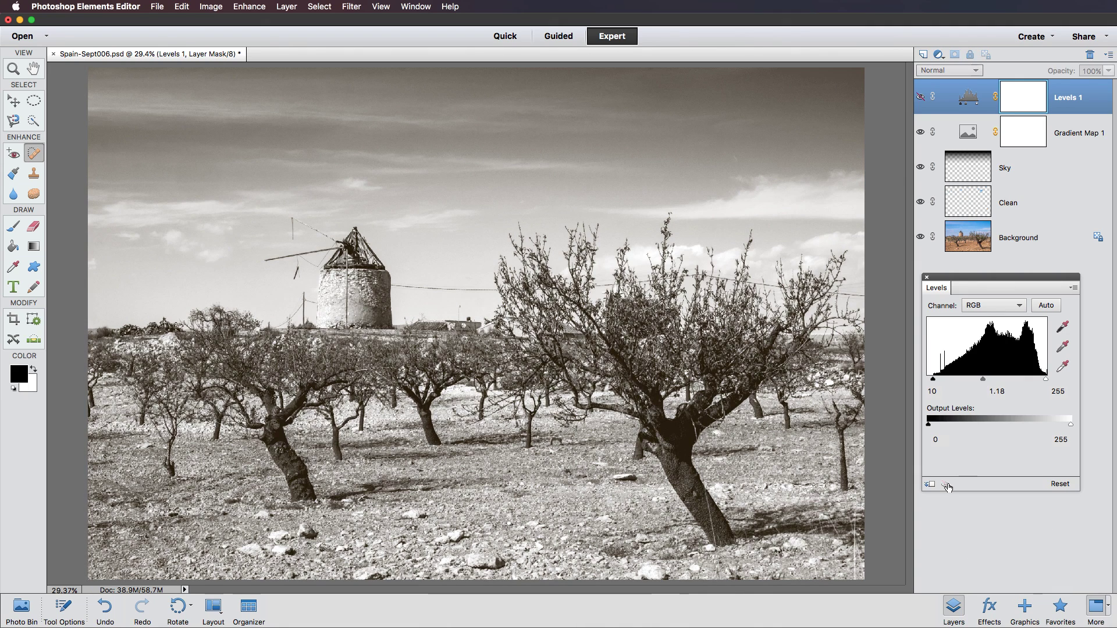
left_click(946, 485)
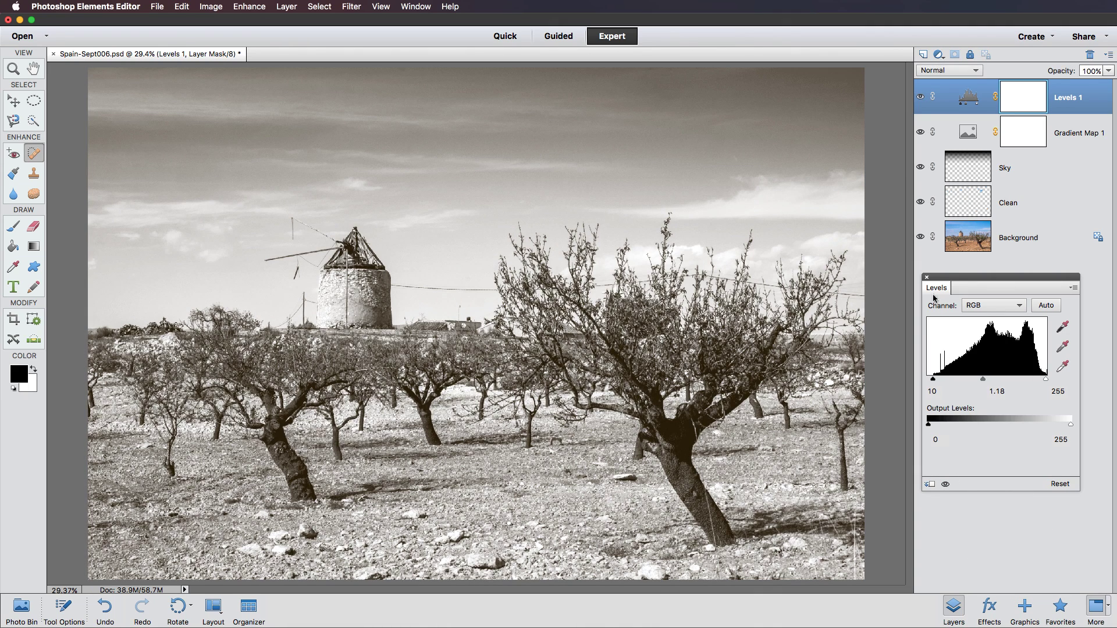
left_click(925, 276)
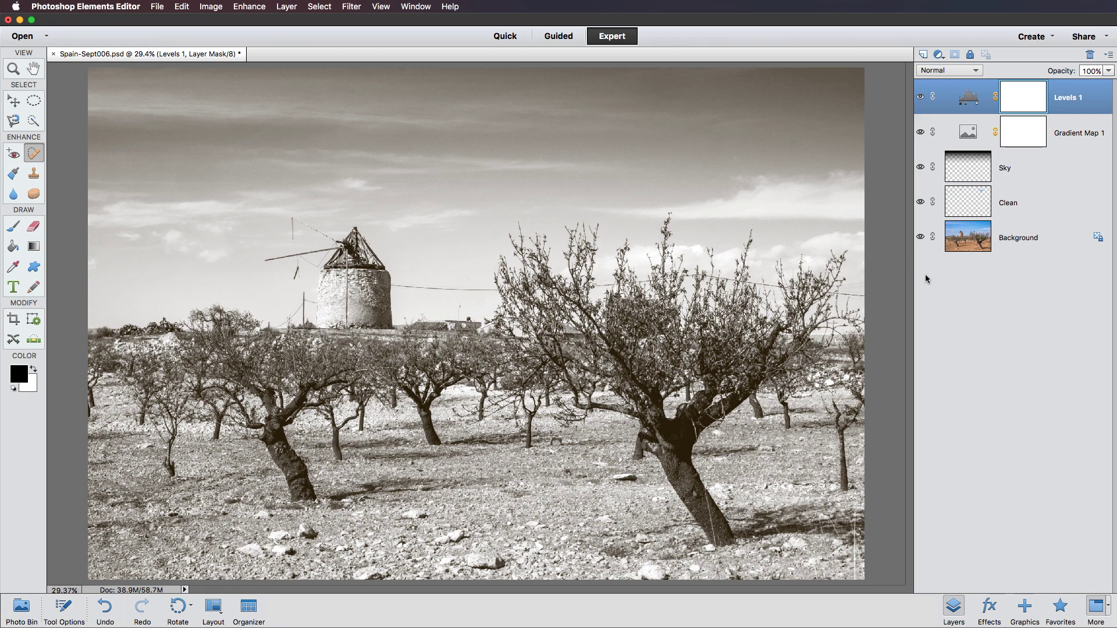